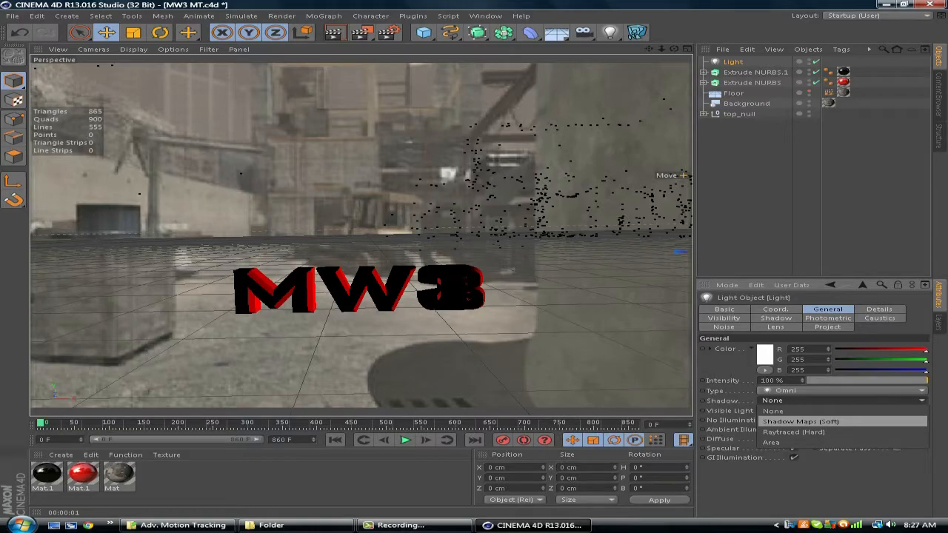
Step: Set the light's shadow to Shadow Maps (Soft), and move it above the MW3 text to about X -1059, Y 232, Z 107 cm
left_click(801, 422)
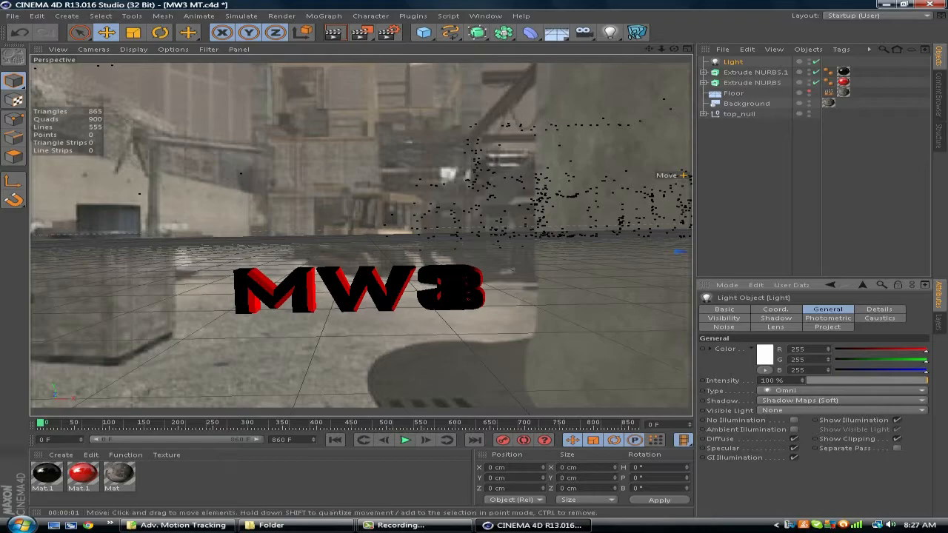
middle_click(195, 328)
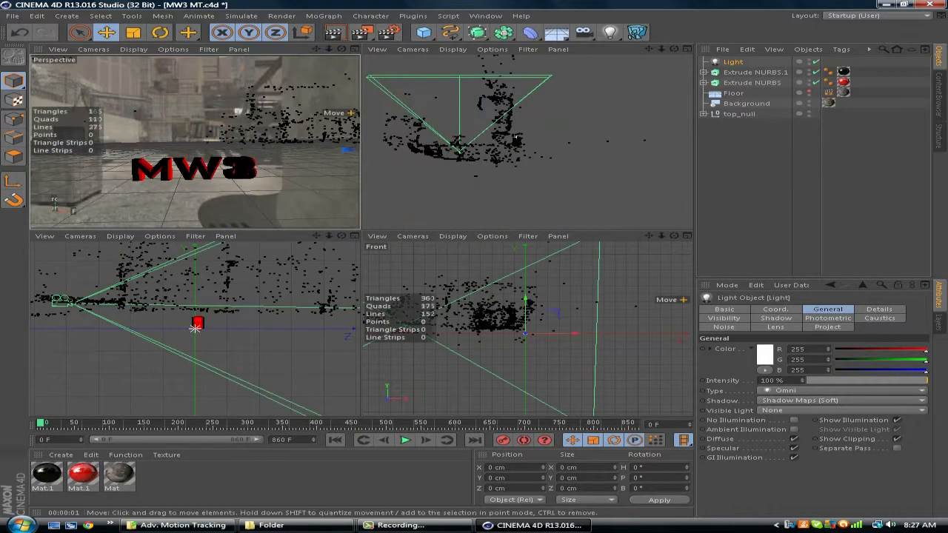
middle_click(514, 320)
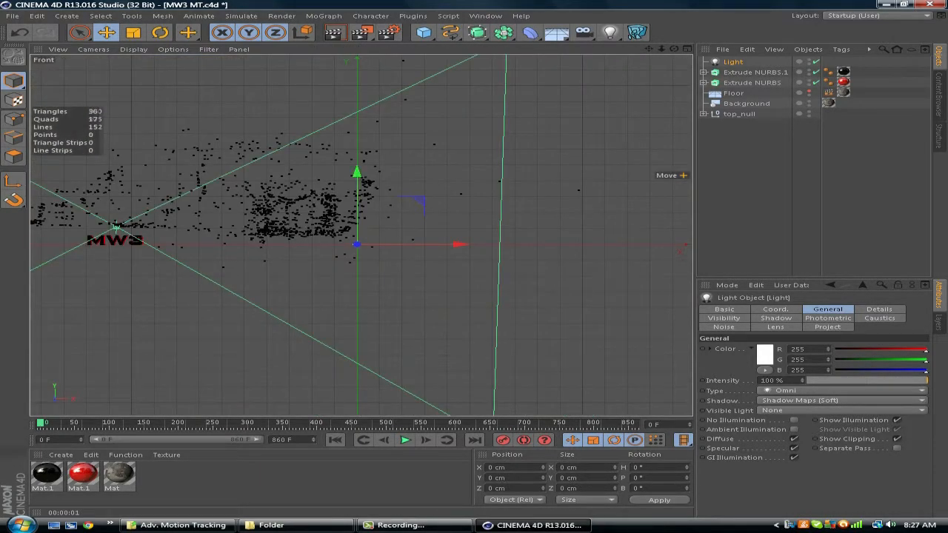
left_click_drag(445, 245, 205, 245)
left_click_drag(117, 207, 118, 190)
middle_click(117, 190)
middle_click(118, 190)
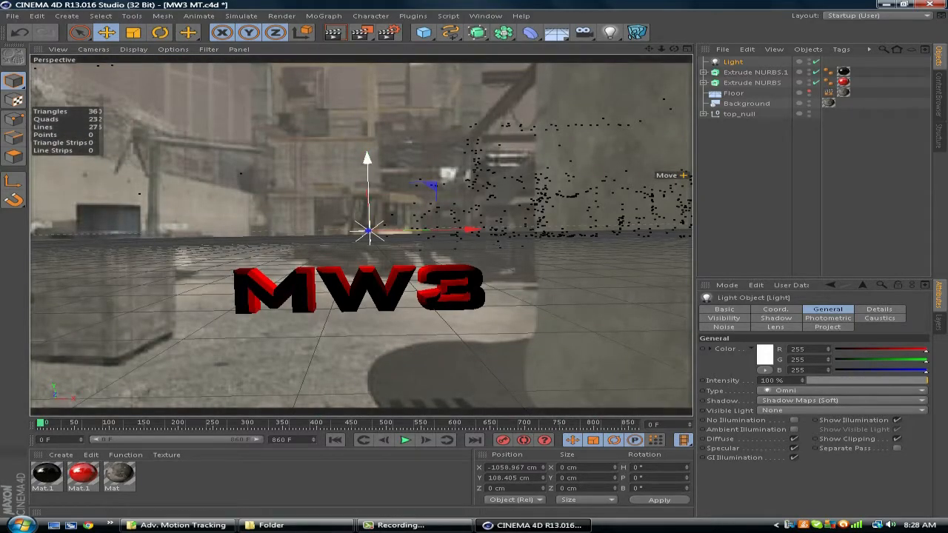
left_click_drag(368, 231, 364, 154)
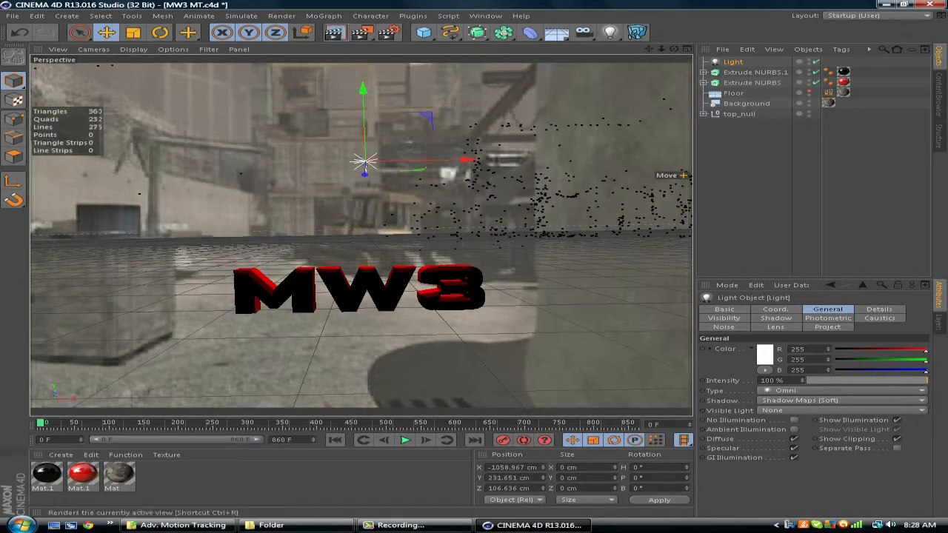
key("ctrl+r")
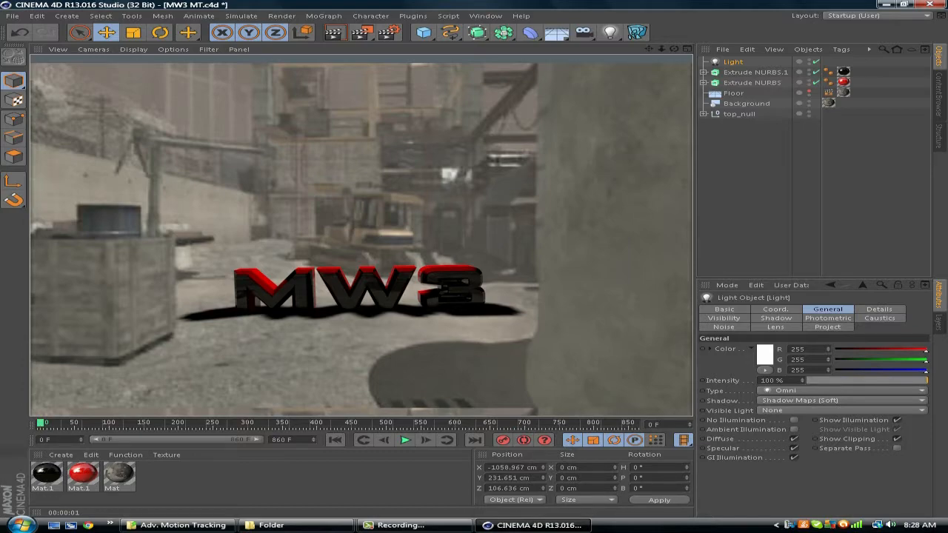
Step: Set the light's shadow density to 50% and test-render the view
left_click(776, 318)
left_click_drag(809, 363, 783, 363)
type("50")
key("Return")
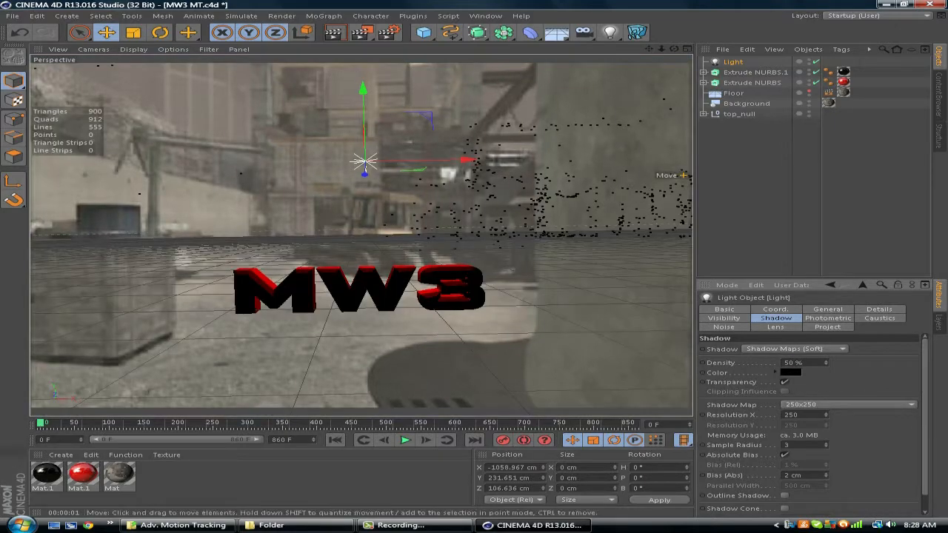
left_click(335, 32)
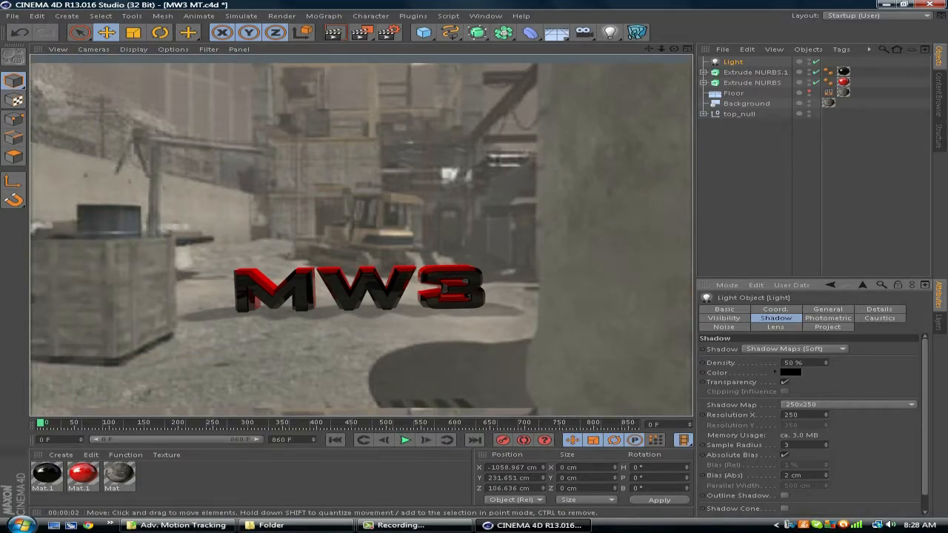
Step: Set the light's shadow density to 75%
left_click(801, 362)
type("7")
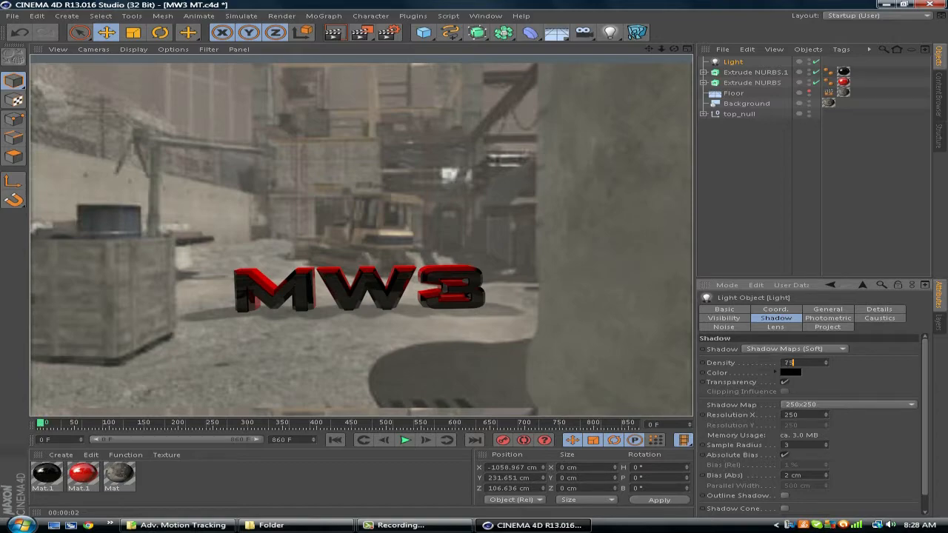
type("5")
key("Return")
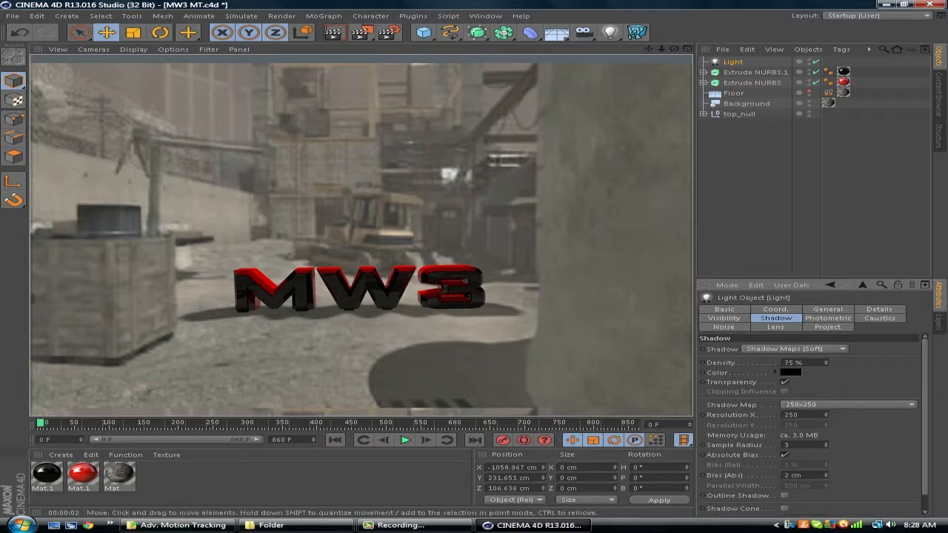
Step: Hide the Background object in the viewport and test-render the footage at frames 180 and 644
left_click(748, 178)
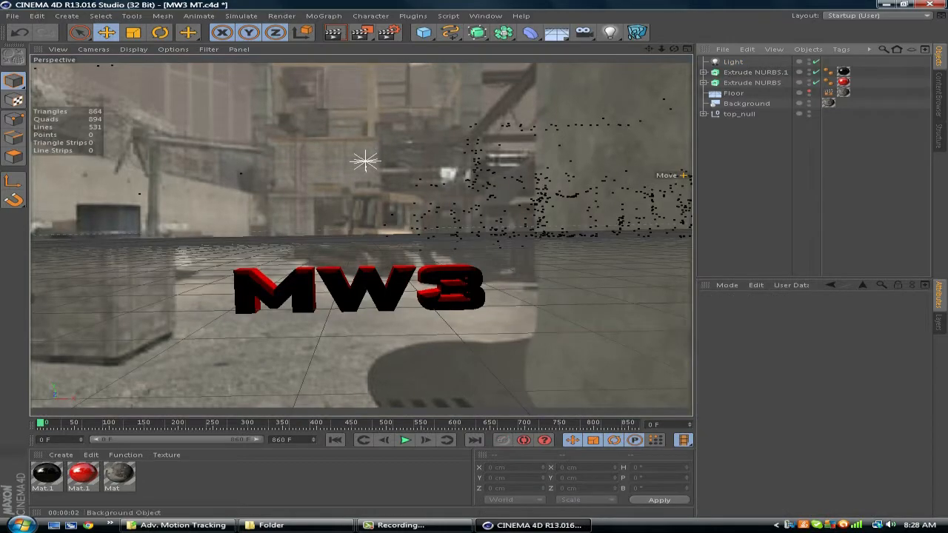
key("F8")
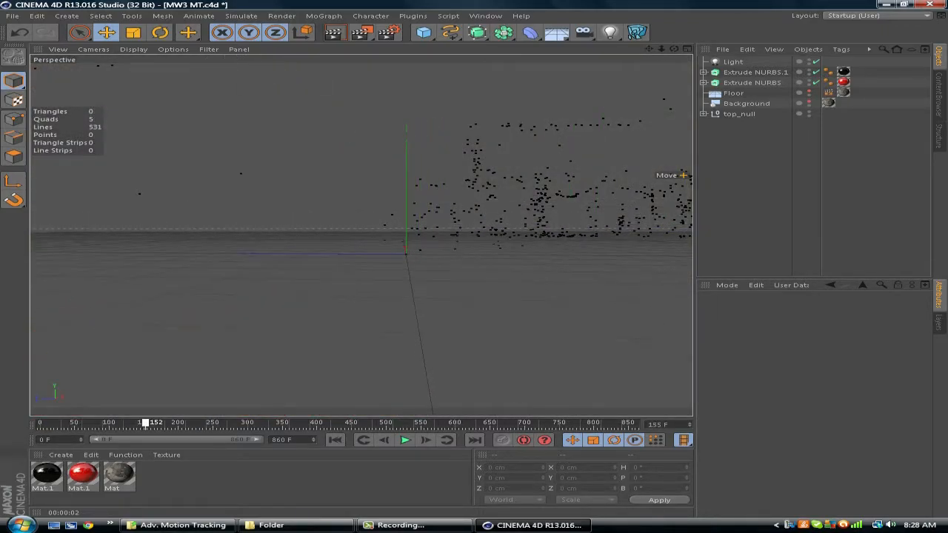
left_click_drag(166, 423, 165, 423)
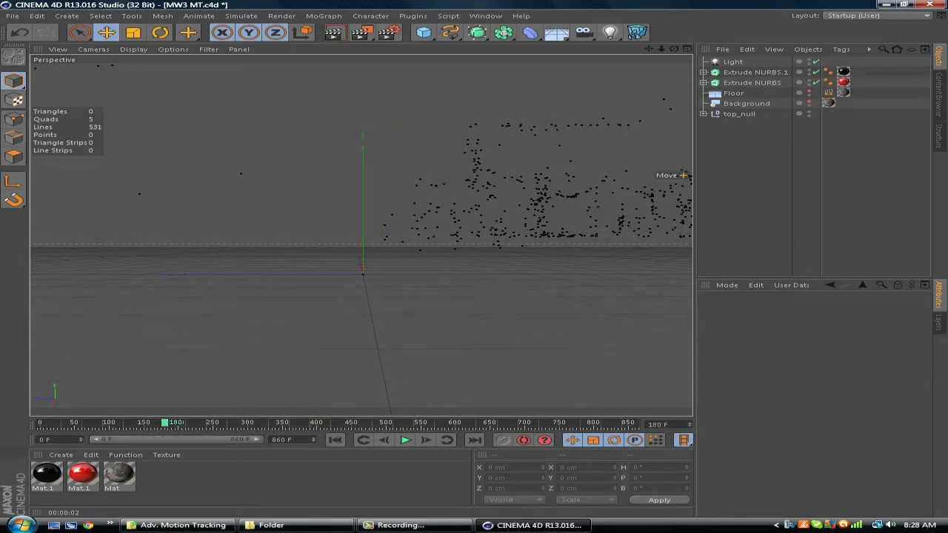
left_click(333, 31)
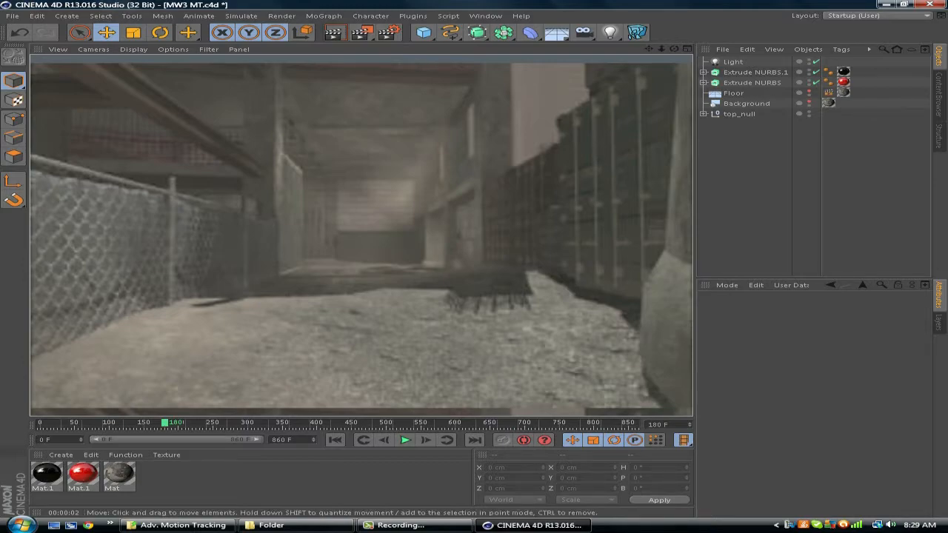
key("f")
left_click_drag(164, 423, 487, 423)
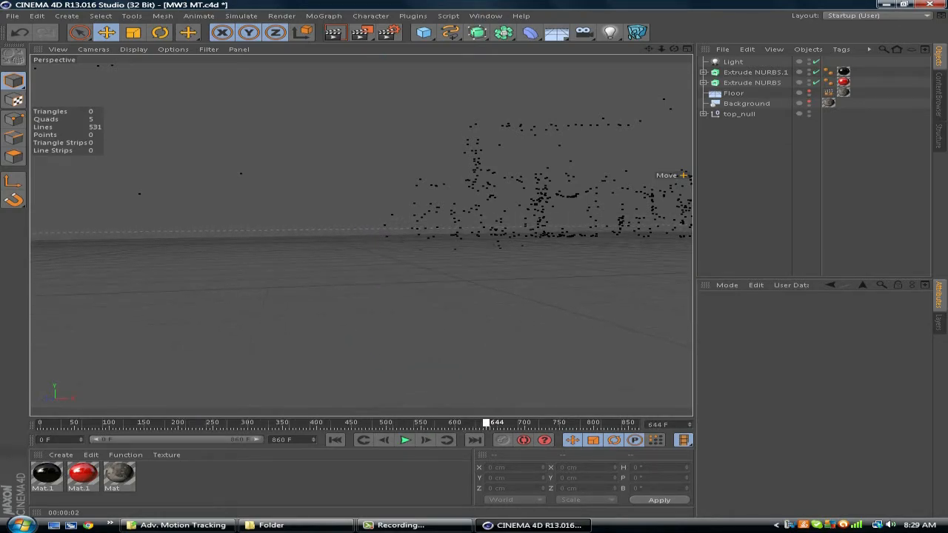
left_click(334, 32)
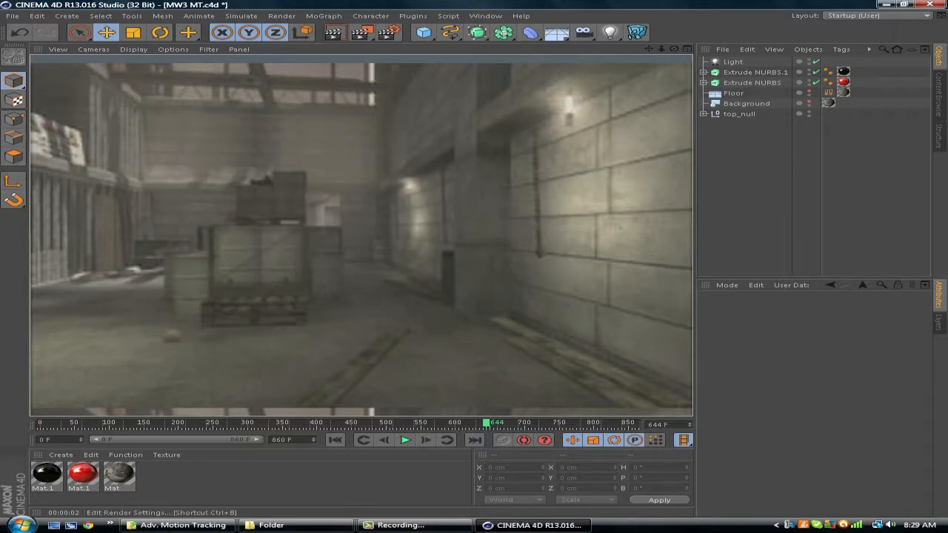
Step: Add a Text spline and an Extrude NURBS object, and make the text a child of the Extrude NURBS
left_click(451, 32)
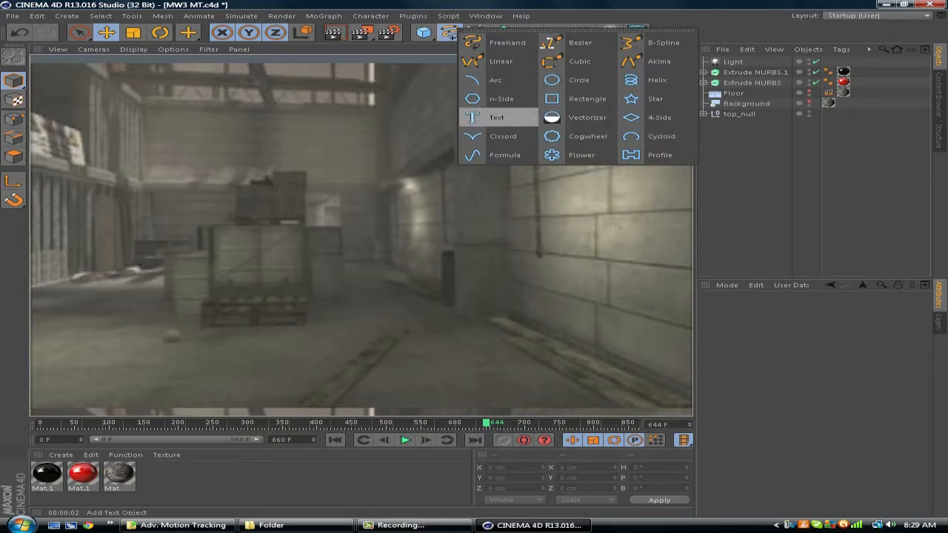
left_click(495, 117)
left_click(475, 32)
left_click(637, 42)
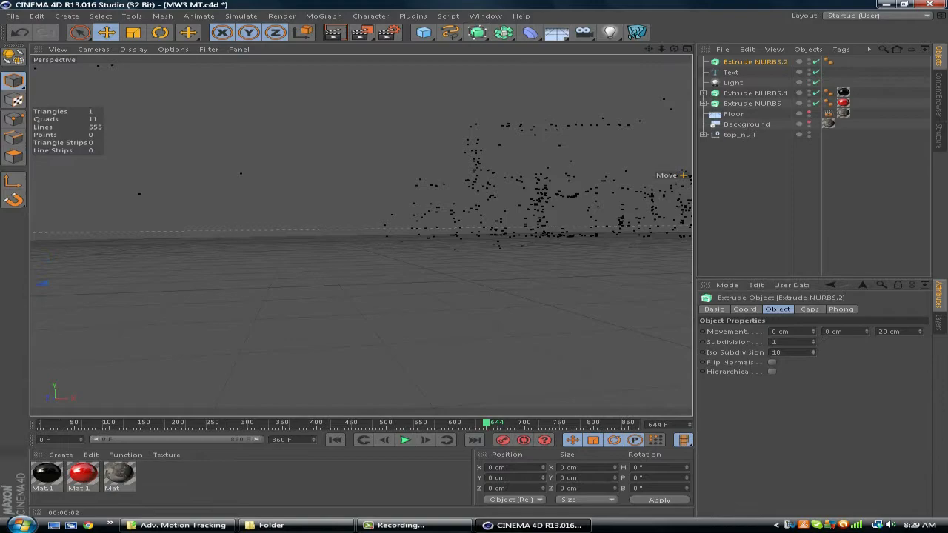
left_click_drag(731, 72, 754, 62)
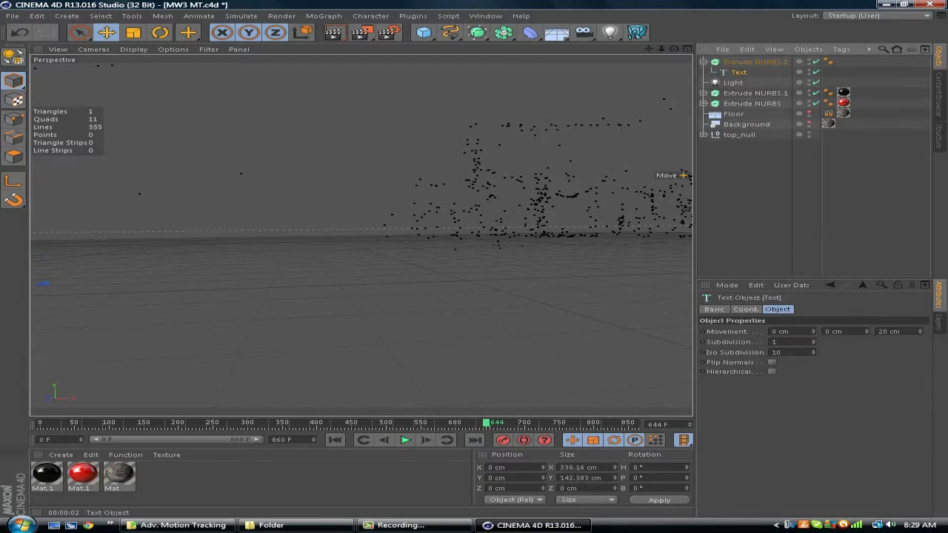
Step: Change the new text spline's wording to "Motion Tracked" and its font to Neuropol
left_click_drag(743, 332, 727, 331)
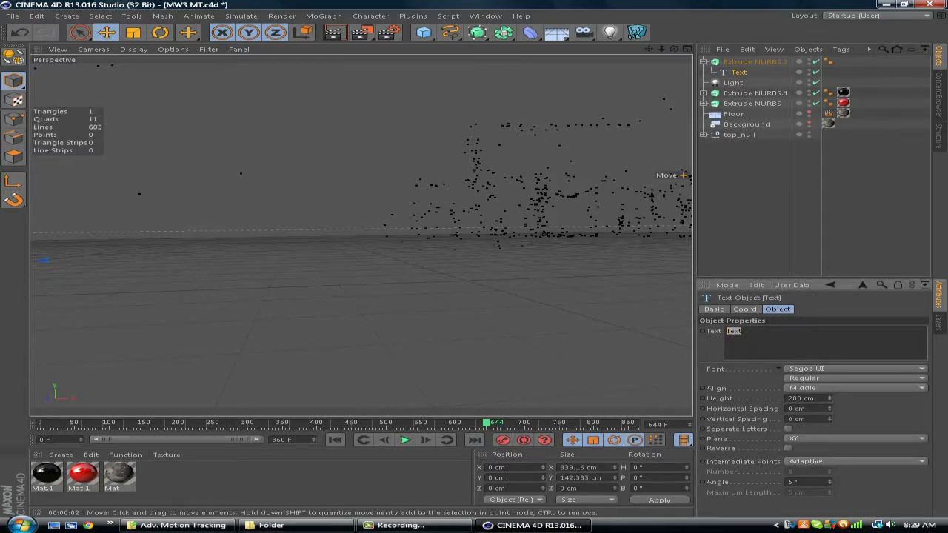
type("Motion Tracked")
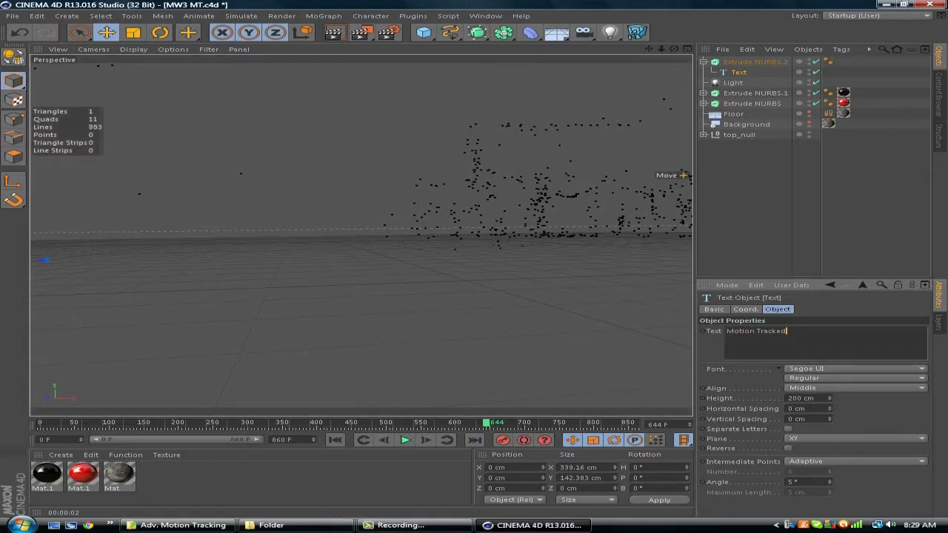
left_click(856, 368)
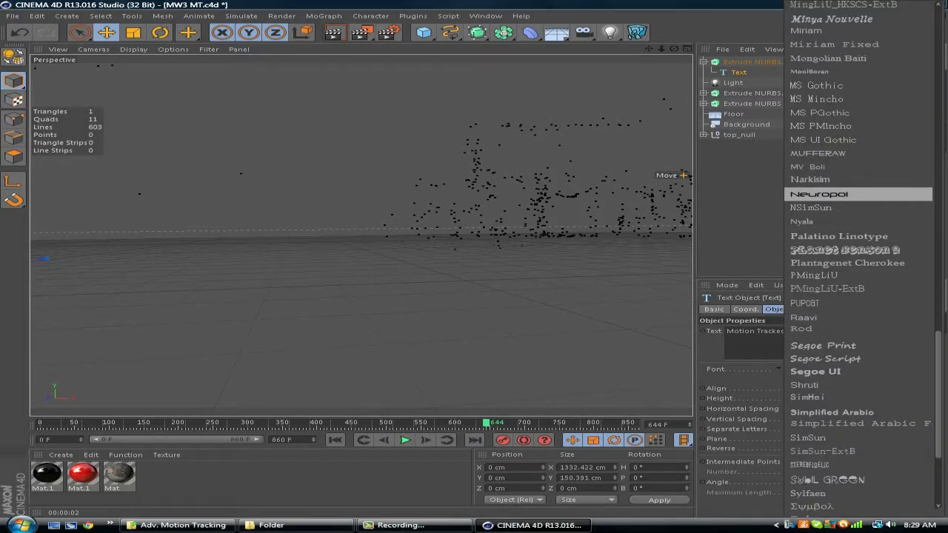
left_click(818, 194)
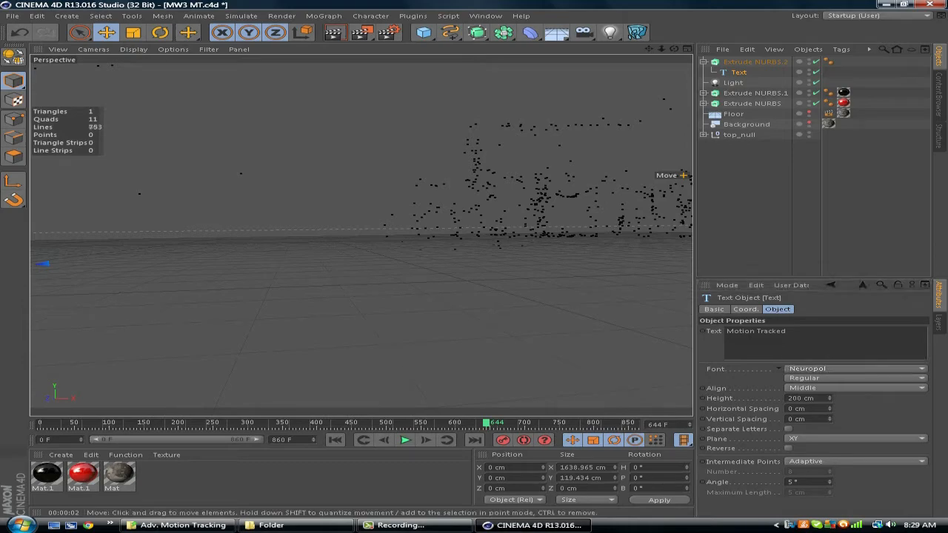
Step: Move the Motion Tracked text spline in front of the camera, to about X 736 cm and Z 1071 cm
key("F5")
key("F4")
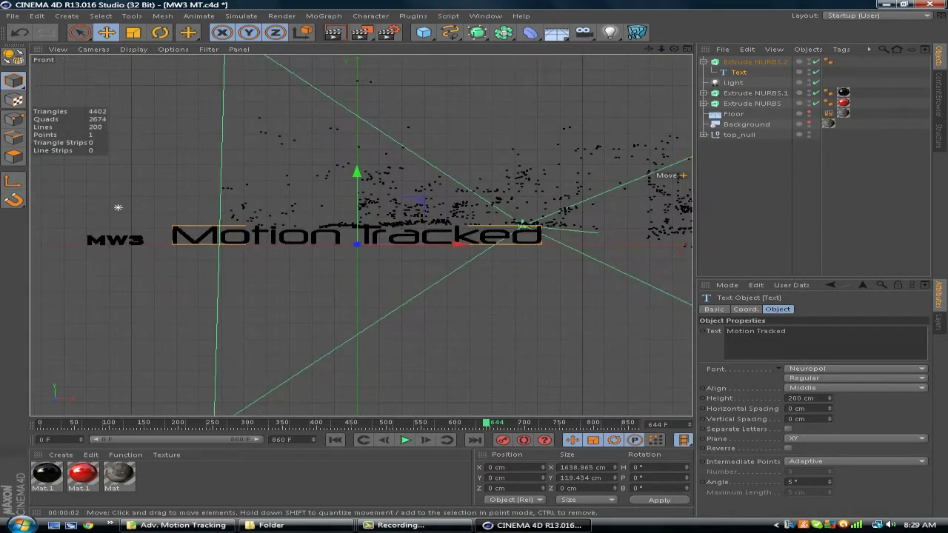
left_click_drag(456, 244, 621, 244)
key("F5")
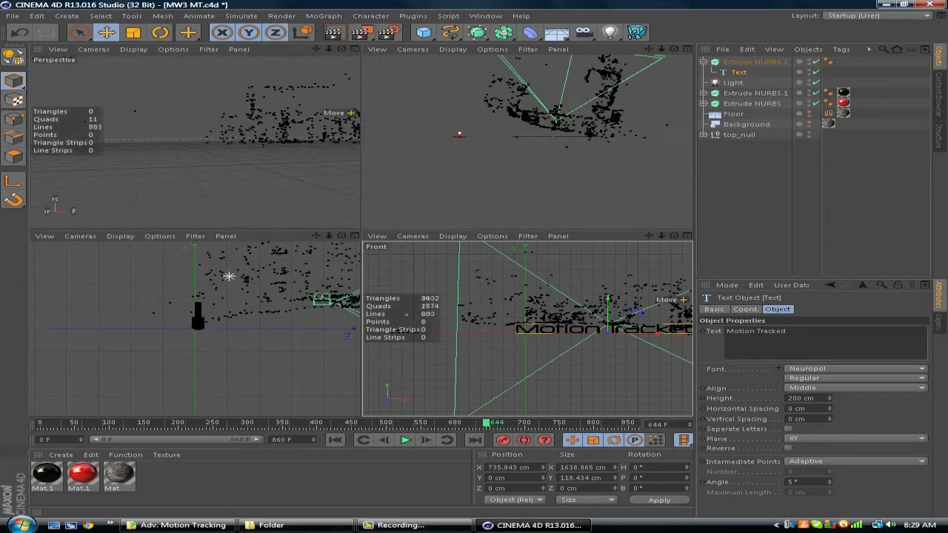
middle_click(539, 165)
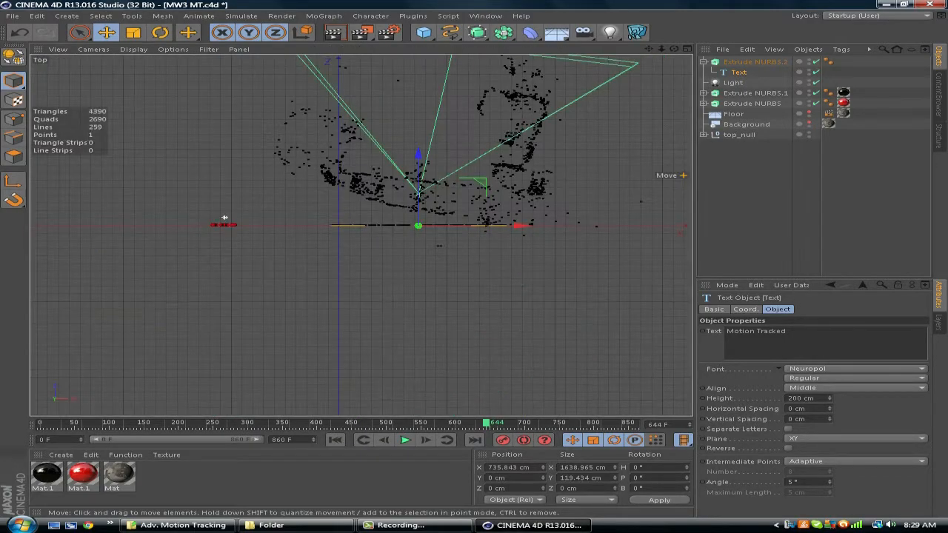
left_click_drag(419, 154, 419, 126)
left_click_drag(411, 215, 412, 184)
key("F5")
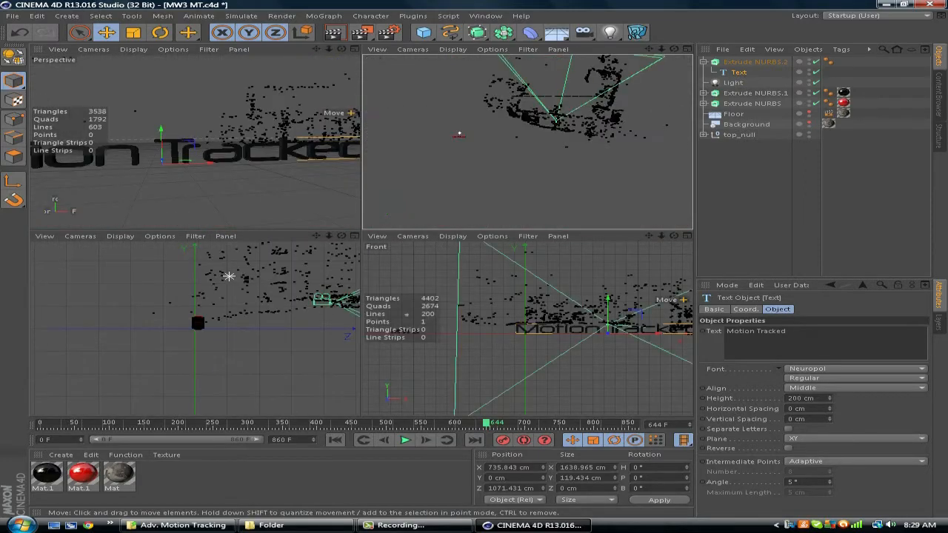
key("F1")
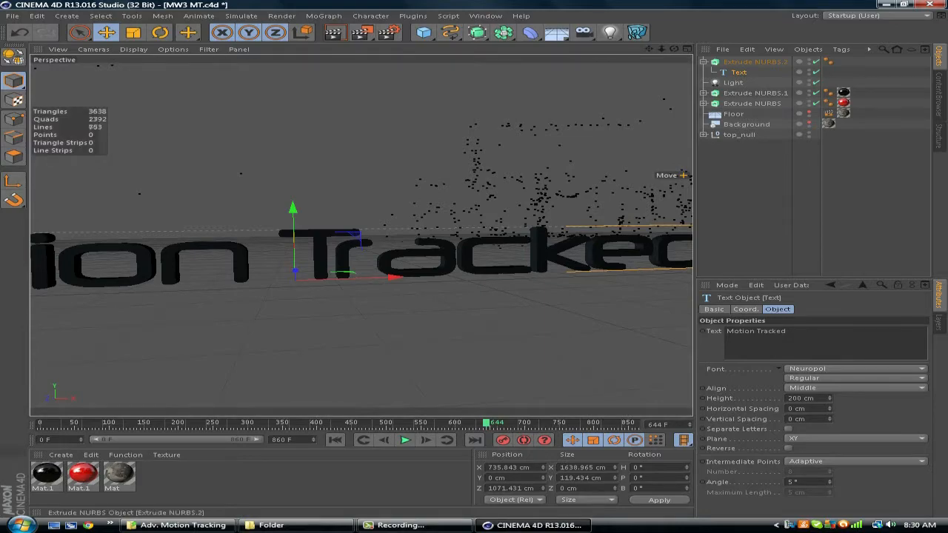
Step: Scale the Extrude NURBS holding the Motion Tracked text to 0.2 on the X, Y and Z axes
left_click(756, 62)
left_click(746, 310)
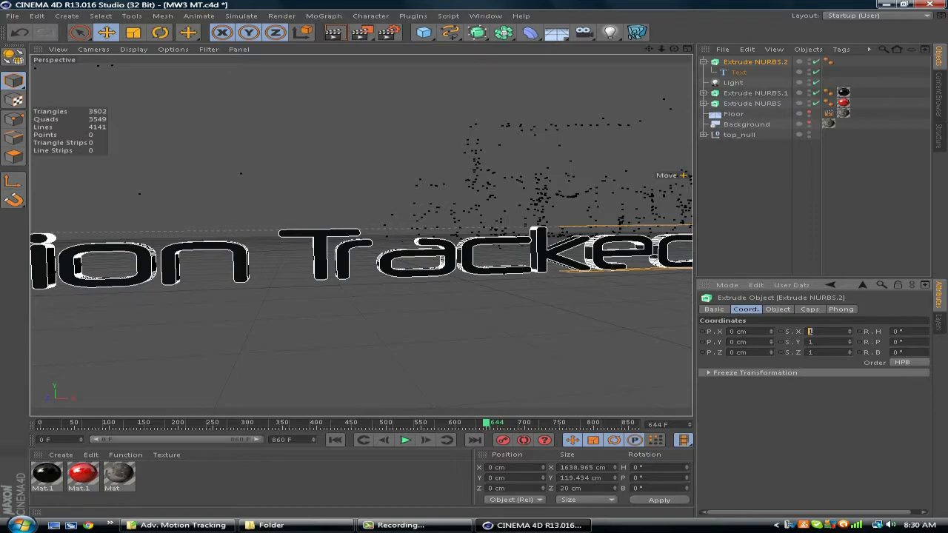
type("0.2")
key("Tab")
type("0.2")
key("Tab")
type("0.2")
key("Return")
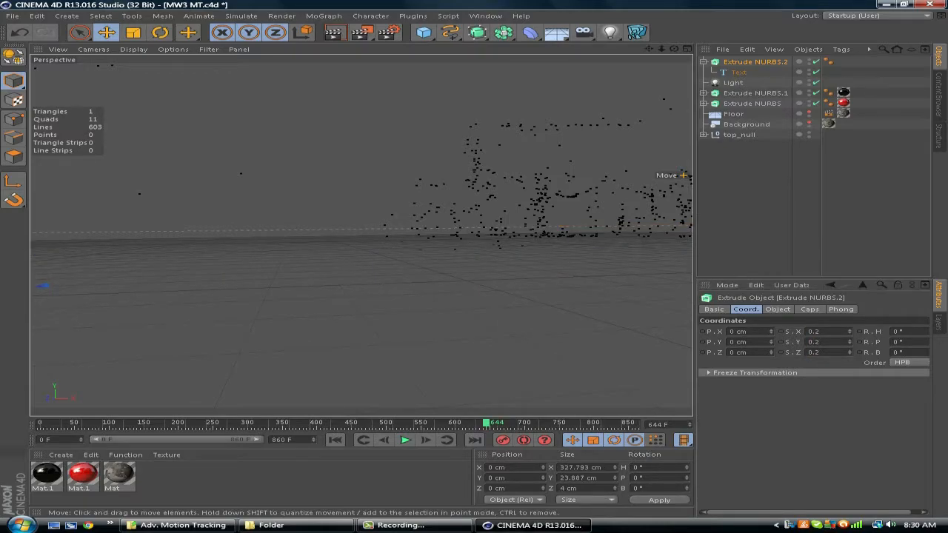
Step: Move the scaled Extrude NURBS back into the camera's view, to about X 647, Y 118 and Z 817 cm
middle_click(407, 315)
middle_click(406, 315)
left_click_drag(459, 244, 592, 245)
left_click_drag(489, 172, 489, 152)
middle_click(544, 223)
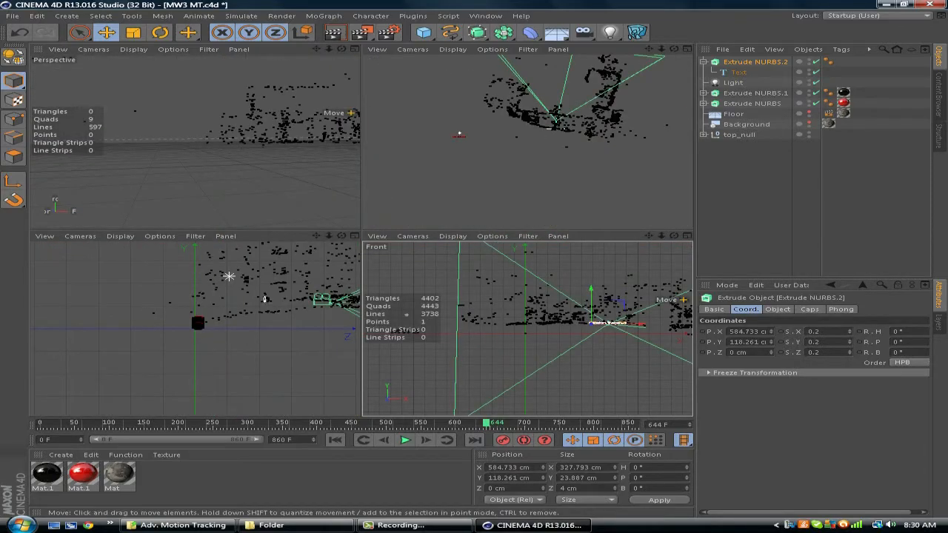
middle_click(526, 162)
left_click_drag(402, 157, 403, 95)
left_click_drag(474, 164, 479, 163)
middle_click(466, 188)
middle_click(211, 163)
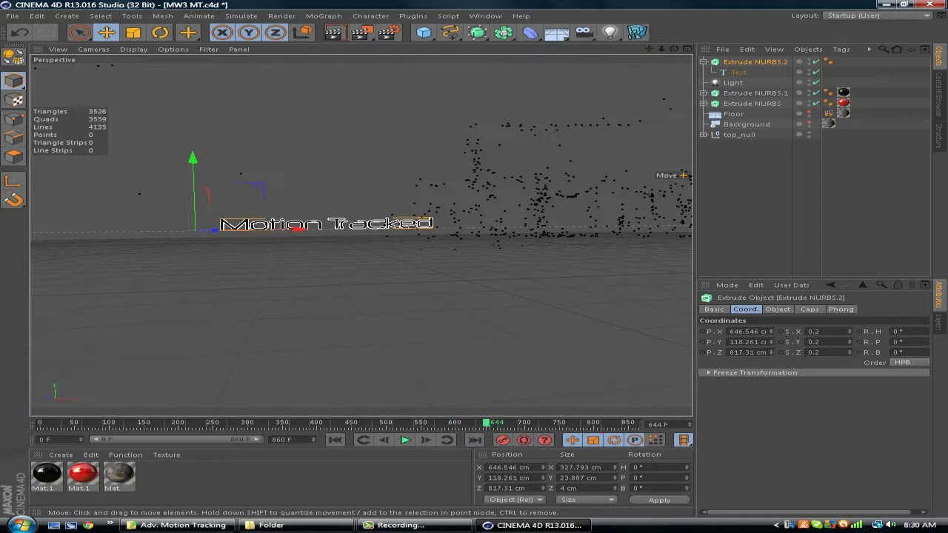
Step: Lower the extruded Motion Tracked text to about Y 71 cm, and check its placement at frames 644 and 681
left_click_drag(193, 158, 193, 192)
left_click(333, 32)
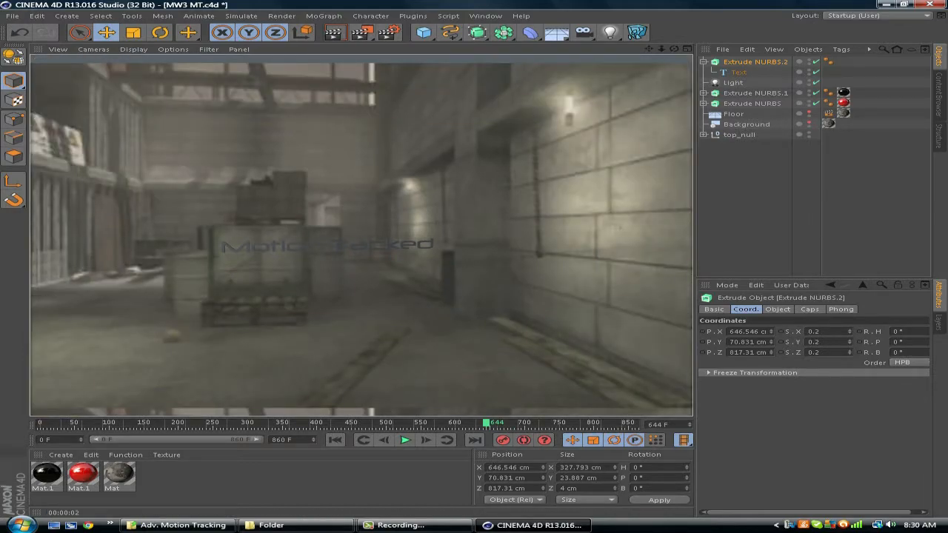
left_click(756, 62)
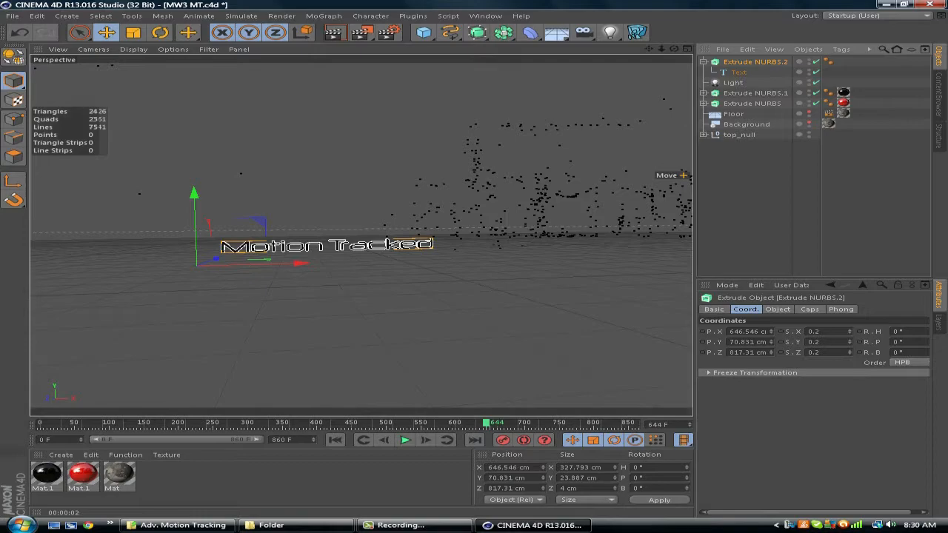
left_click_drag(487, 423, 510, 423)
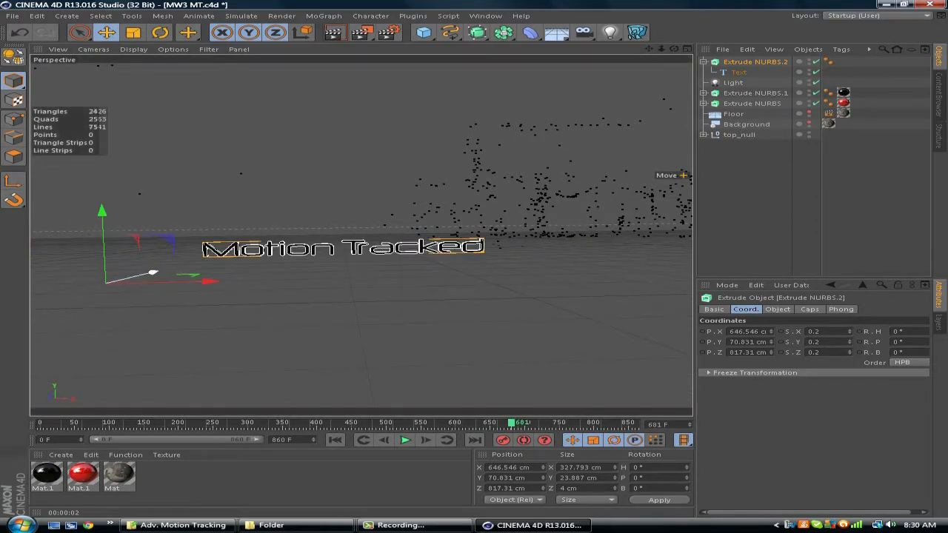
Step: Show the background footage and move the Motion Tracked text to about X 636, Y 25 and Z 1142 cm, using frame 740 for placement
left_click_drag(154, 272, 266, 244)
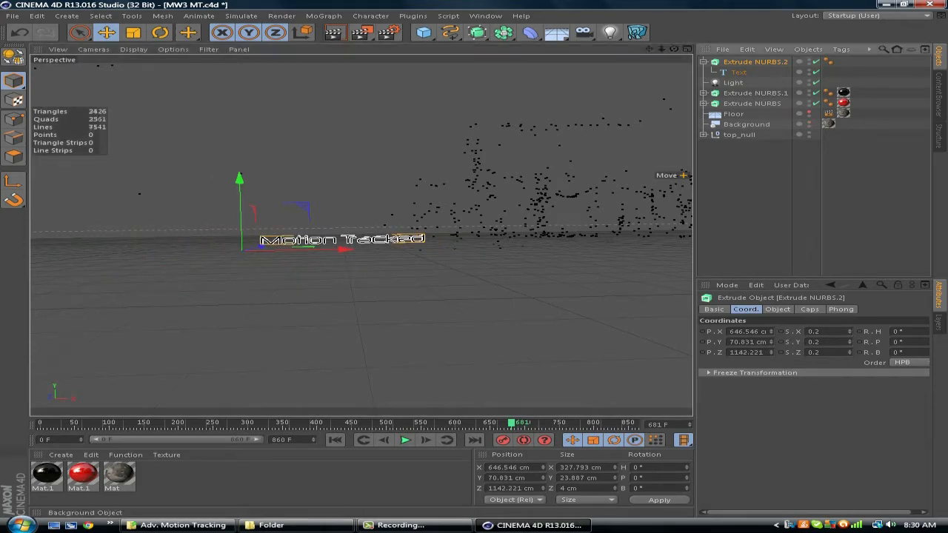
left_click(809, 123)
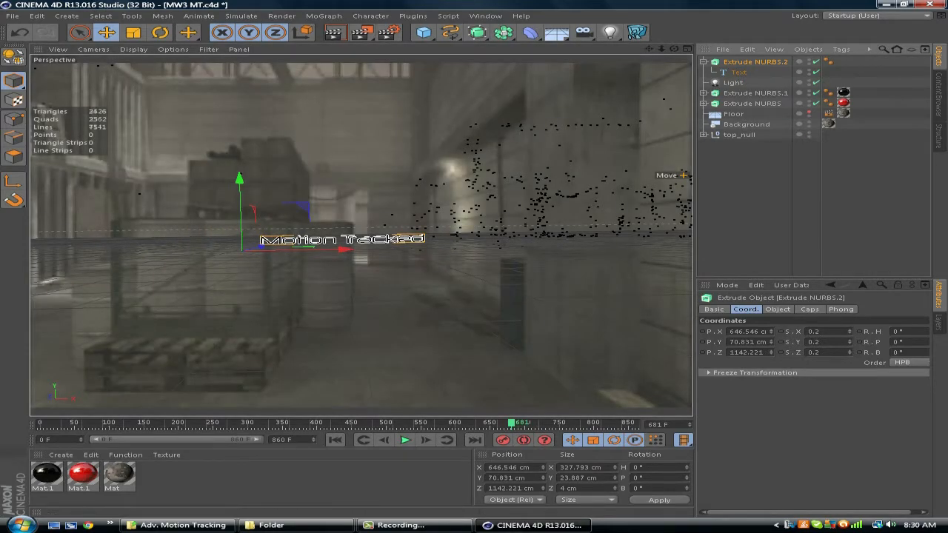
left_click_drag(511, 423, 552, 423)
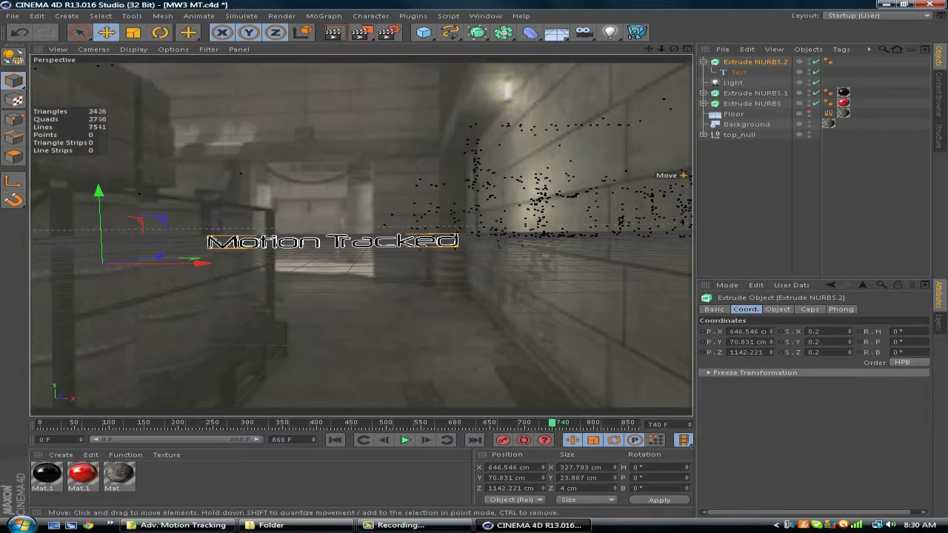
left_click_drag(98, 195, 99, 234)
left_click_drag(204, 305, 195, 304)
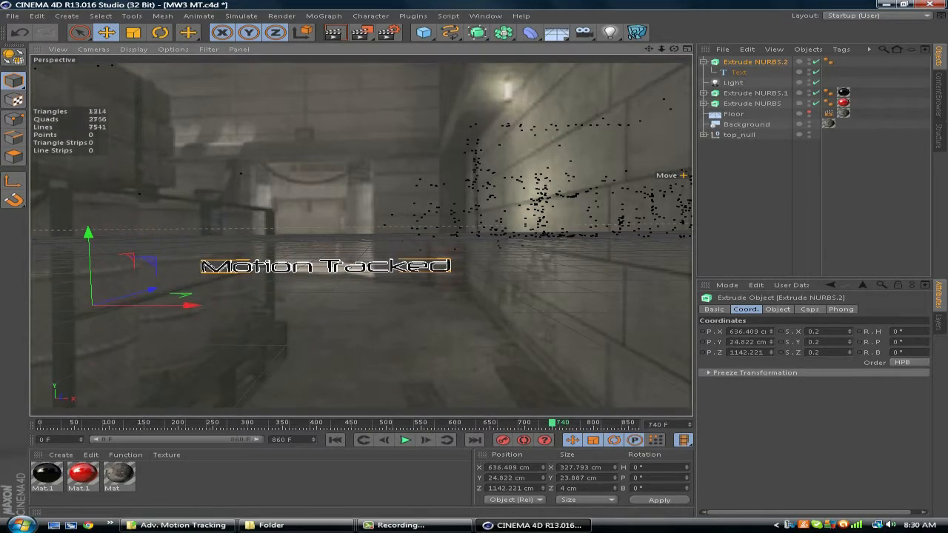
Step: Scale the Extrude NURBS holding the Motion Tracked text to 0.1 on the X, Y and Z axes
double_click(815, 331)
type("0.1")
key("Tab")
type("0.1")
key("Tab")
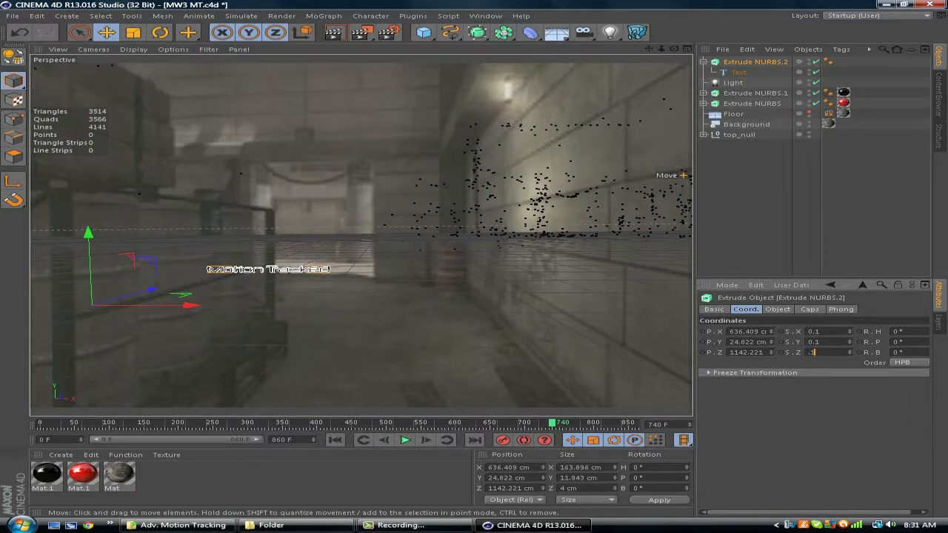
Step: Move the smaller Motion Tracked text to about X 692 and Z 1216 cm, and check its placement at frames 797 and 694
left_click_drag(191, 305, 254, 306)
left_click_drag(206, 289, 251, 274)
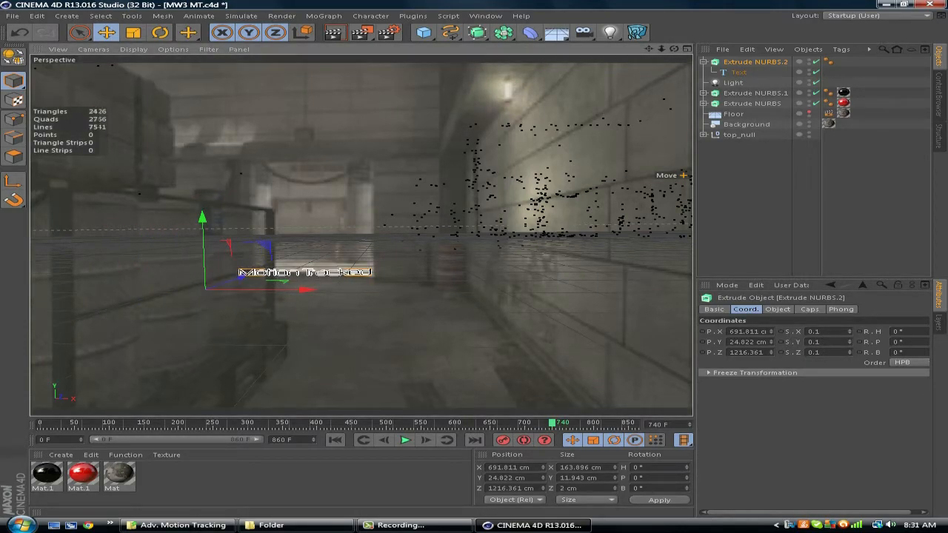
left_click_drag(553, 423, 593, 423)
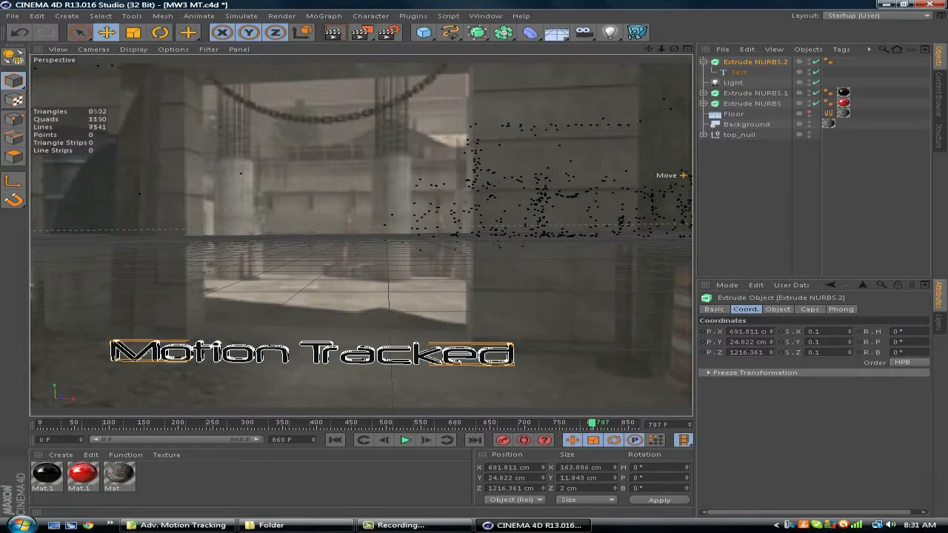
left_click_drag(592, 423, 521, 423)
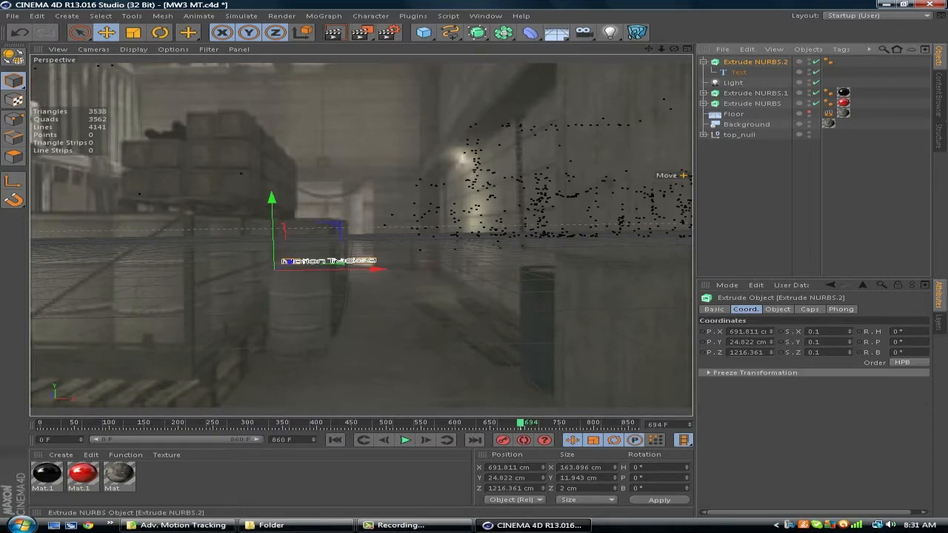
Step: Duplicate the Motion Tracked Extrude NURBS, then apply the black material to the copy and the red material to the original
key("ctrl+v")
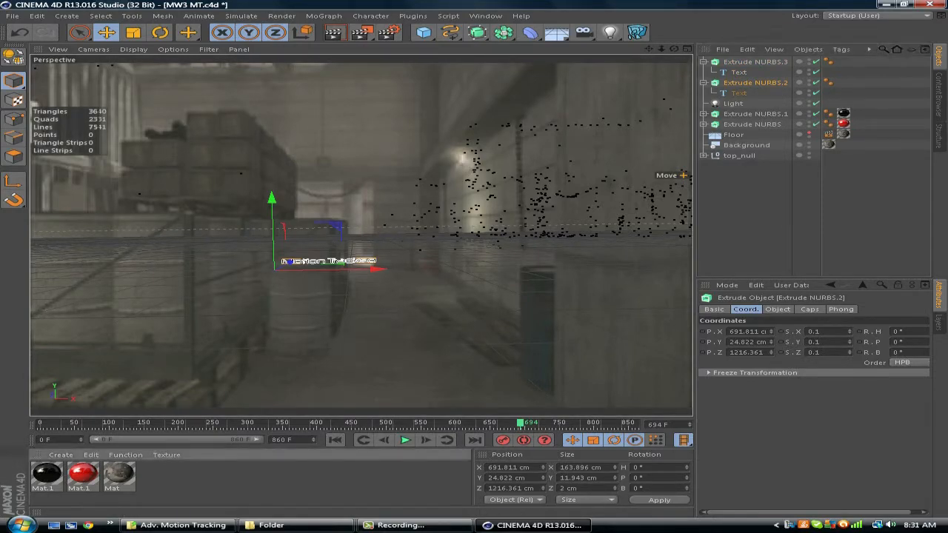
left_click_drag(47, 473, 755, 62)
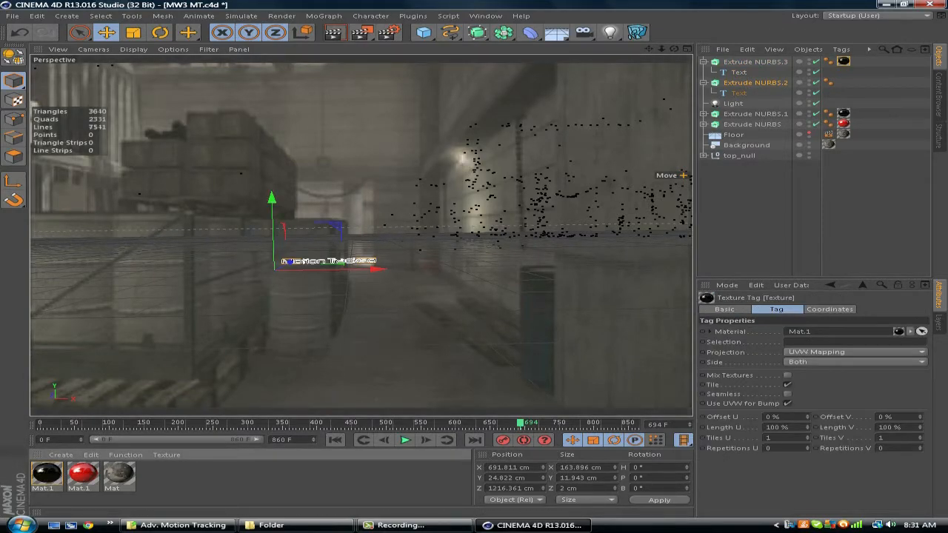
left_click_drag(83, 474, 755, 83)
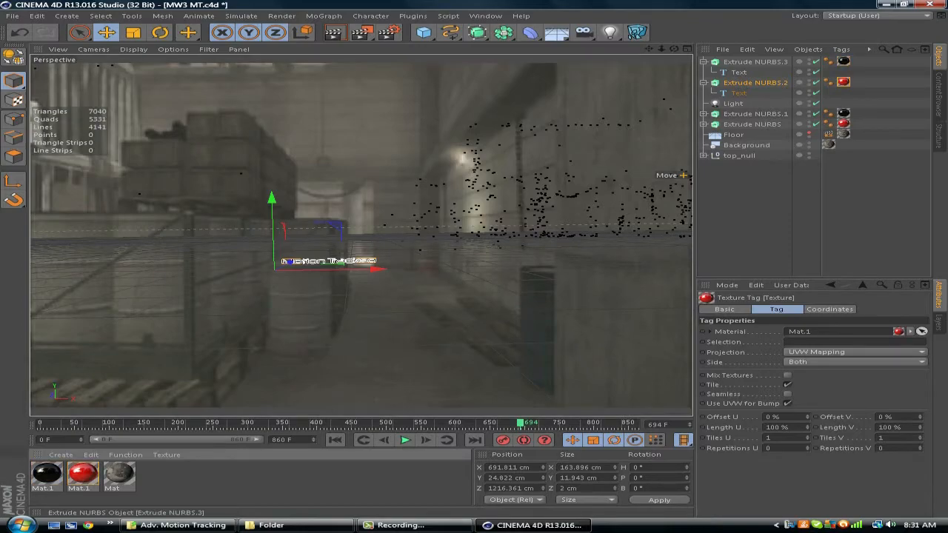
Step: Set the extrusion depth of the black Motion Tracked copy to 40 cm along Z
left_click(755, 62)
left_click(777, 309)
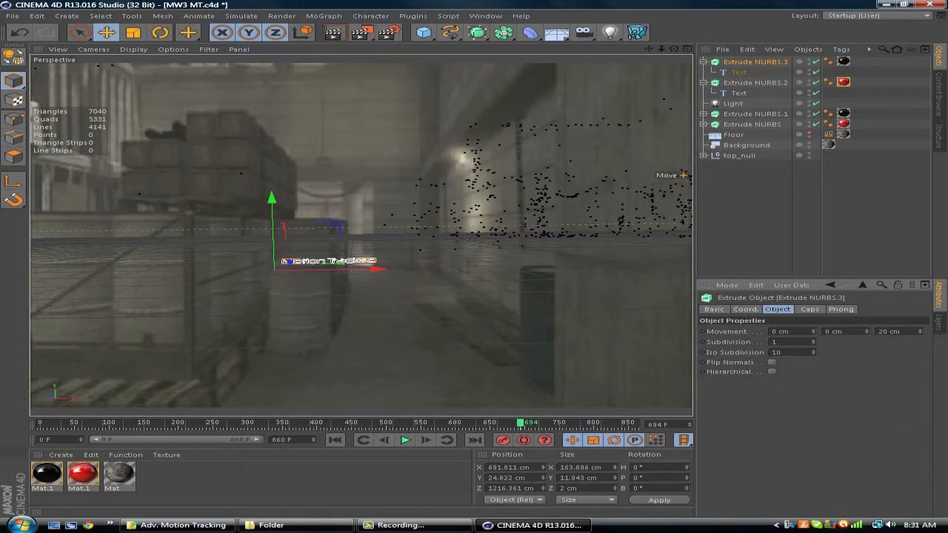
double_click(889, 332)
type("40")
Step: Set both the start and end caps of the red Motion Tracked extrusion to Fillet Cap
left_click(756, 83)
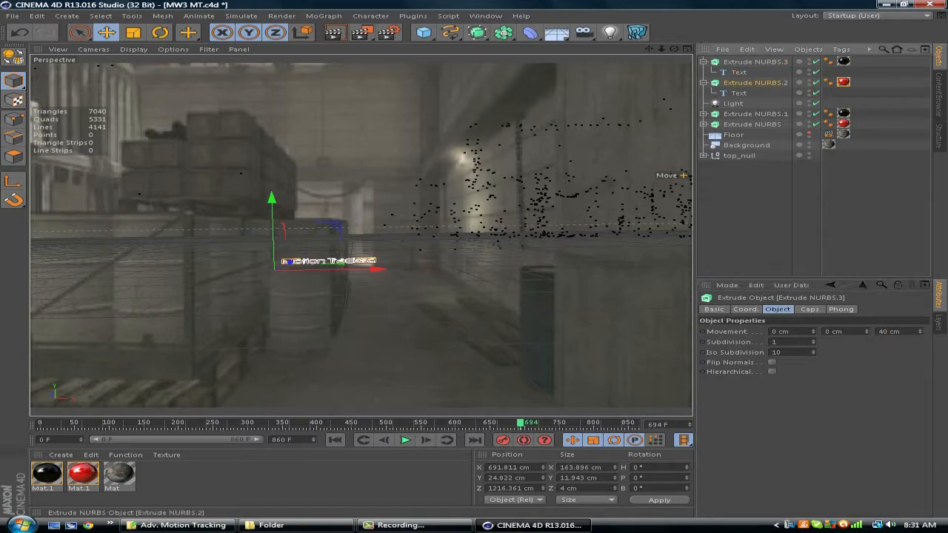
left_click(809, 309)
left_click(813, 331)
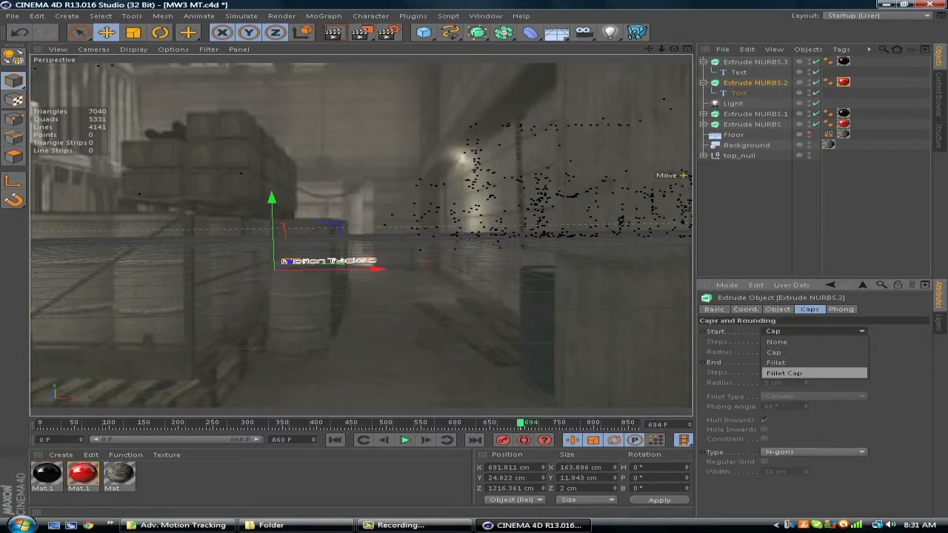
left_click(786, 373)
left_click(813, 362)
left_click(784, 403)
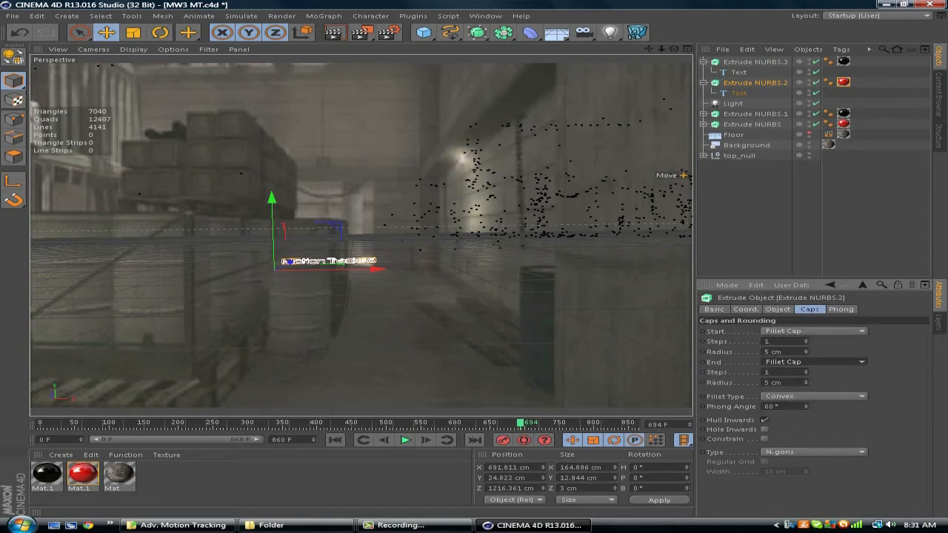
Step: In the Top view, shift the black Motion Tracked copy to Z 1215.361 cm to align it with the red text
middle_click(229, 277)
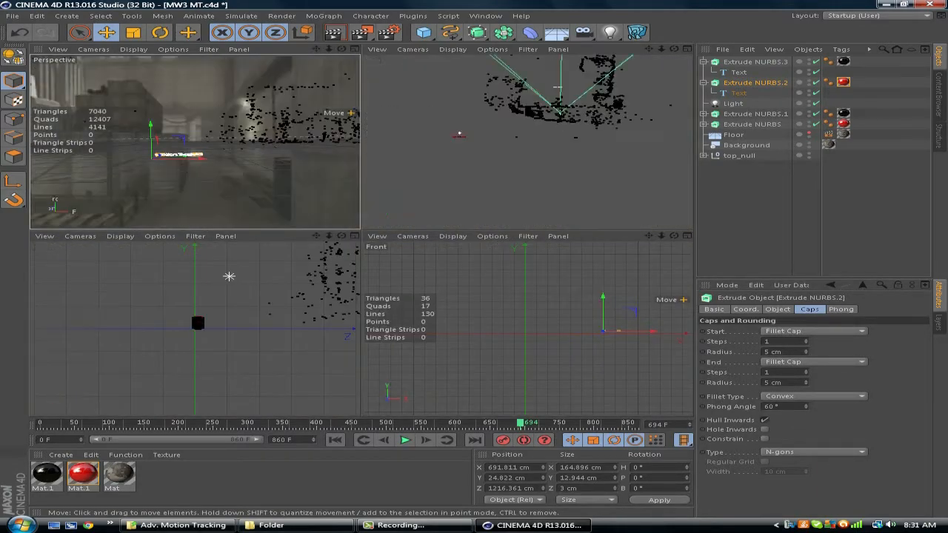
left_click(687, 49)
left_click_drag(649, 49, 580, 171)
scroll(363, 245, "up", 5)
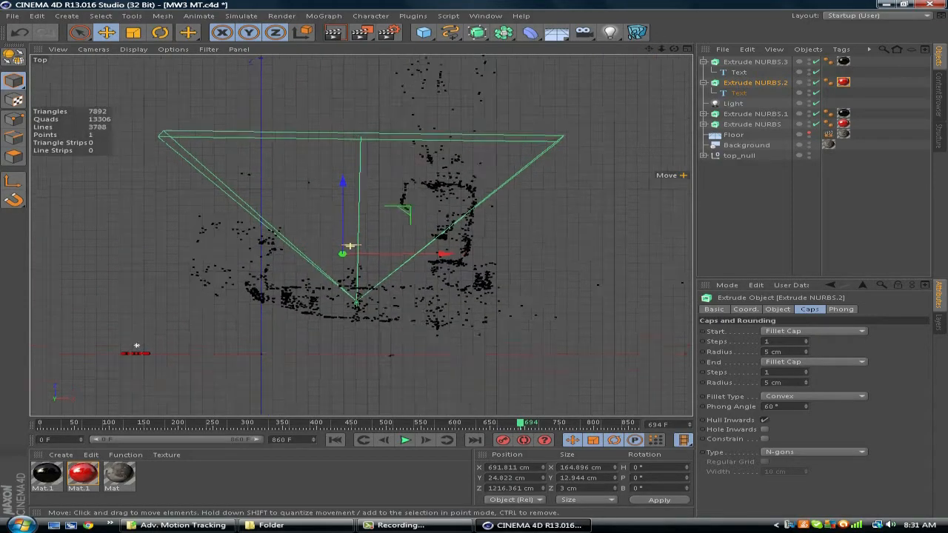
scroll(363, 252, "up", 6)
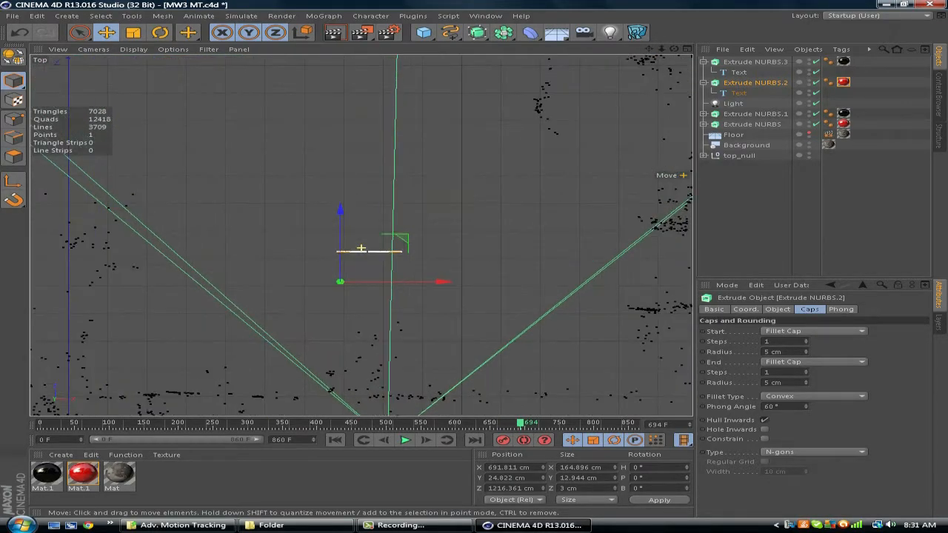
scroll(364, 247, "up", 6)
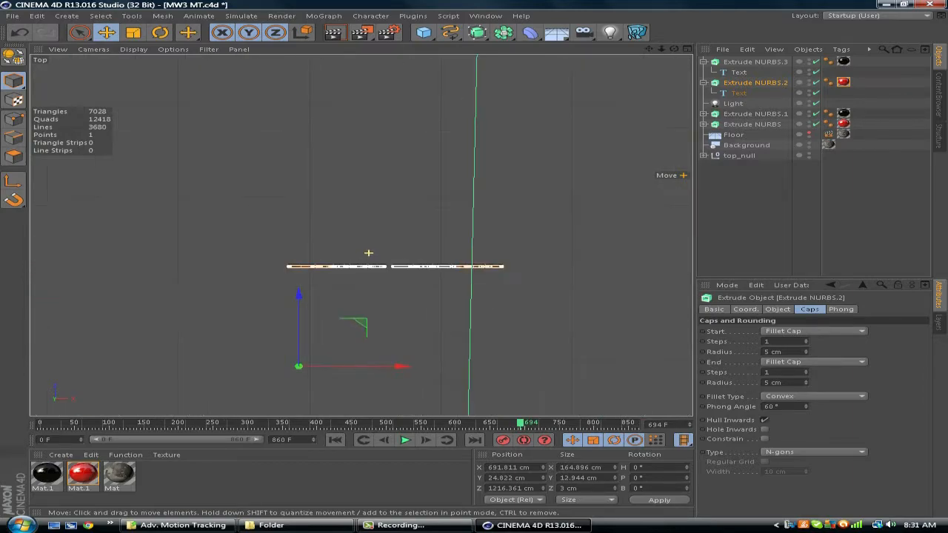
scroll(384, 272, "up", 5)
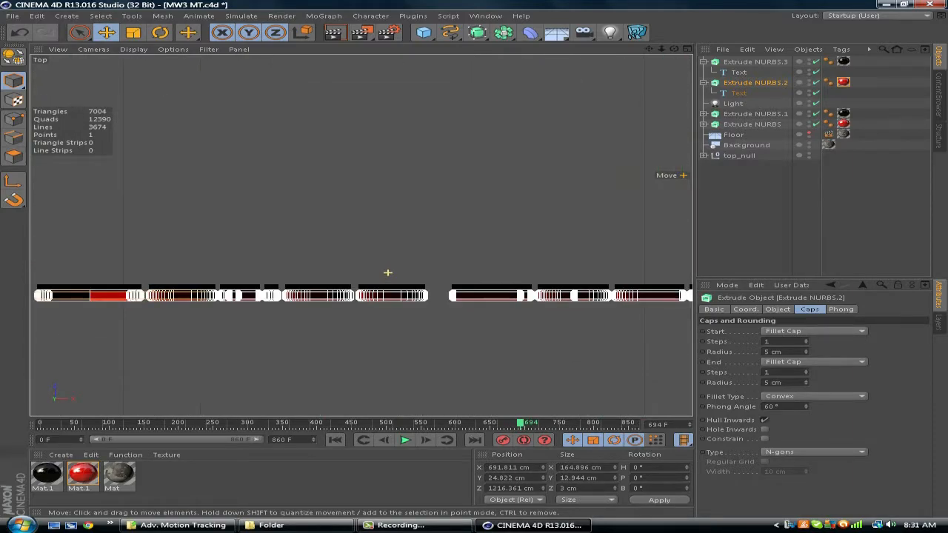
left_click(754, 62)
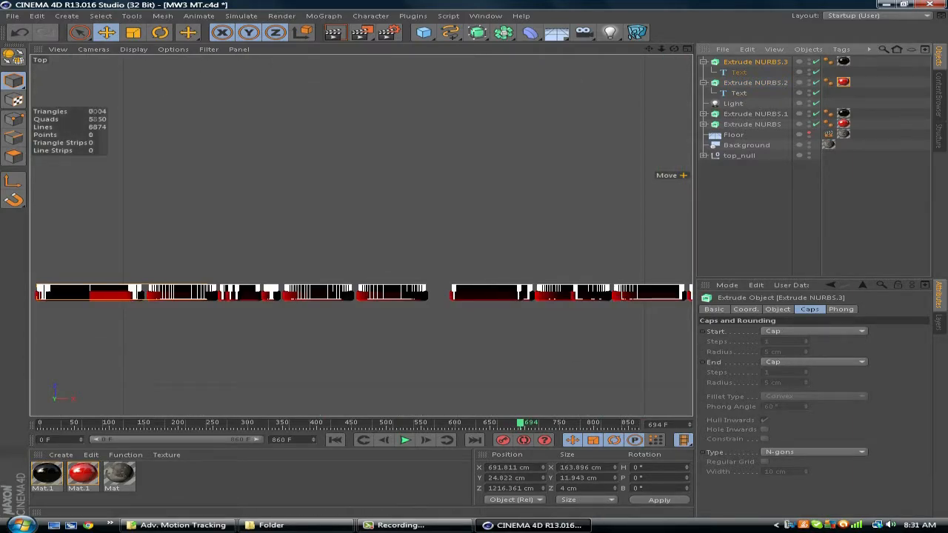
left_click(746, 309)
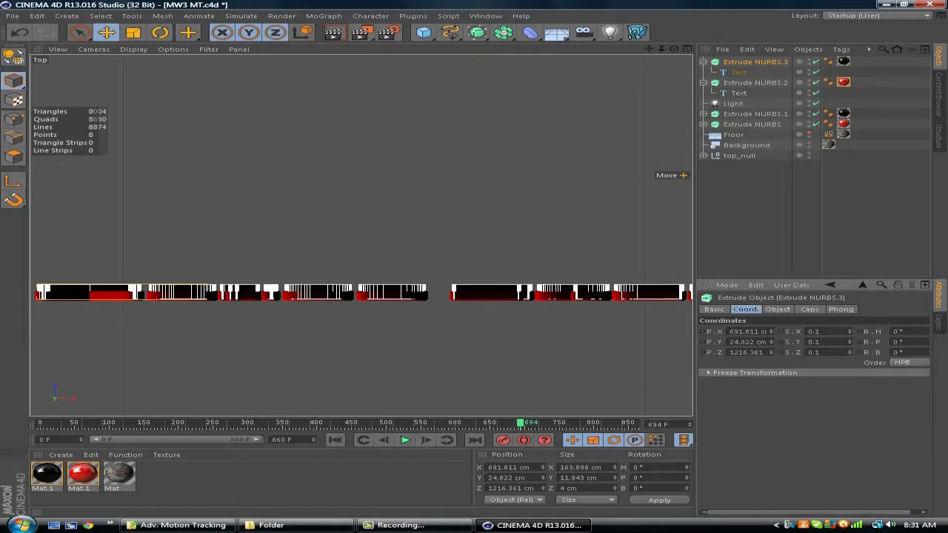
left_click(771, 354)
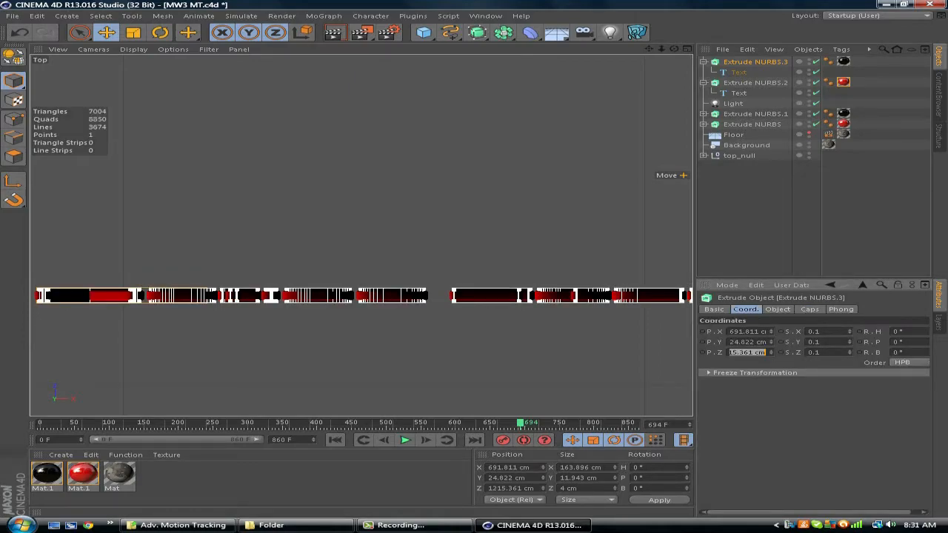
Step: Render a preview of the Perspective view to check the red and black Motion Tracked text, and clear the selection
middle_click(229, 276)
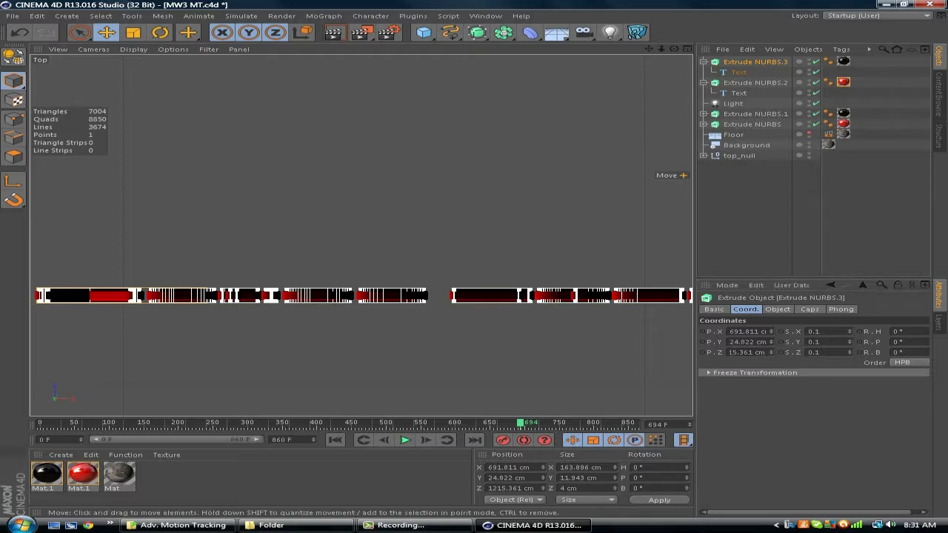
middle_click(230, 180)
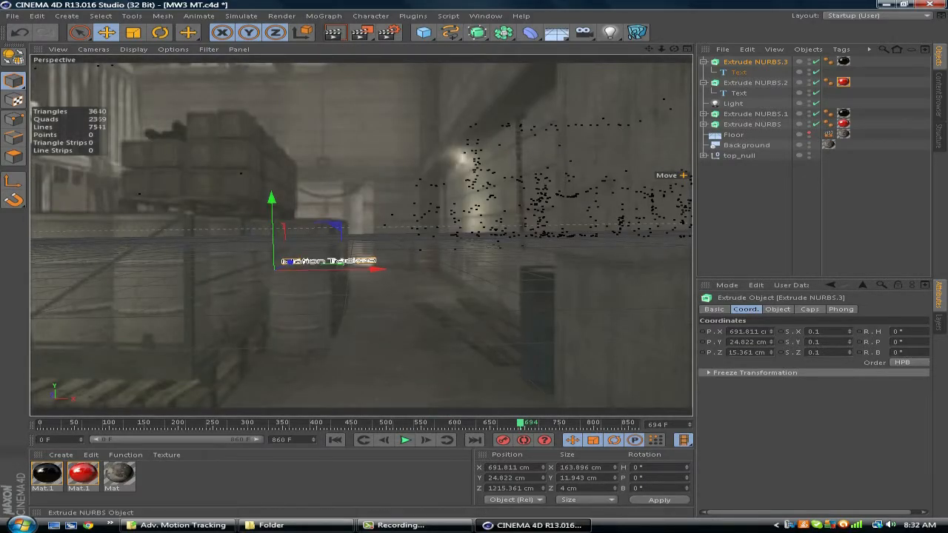
left_click(333, 32)
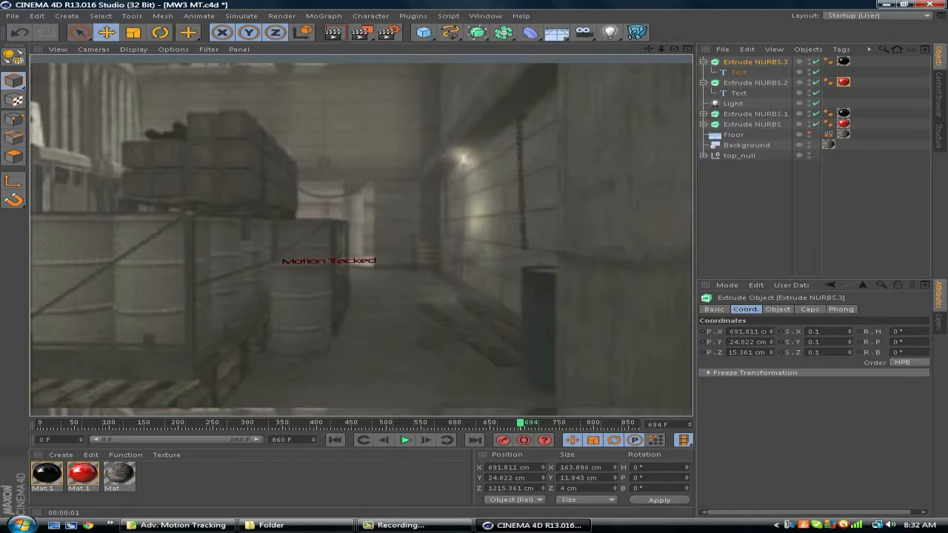
left_click(748, 207)
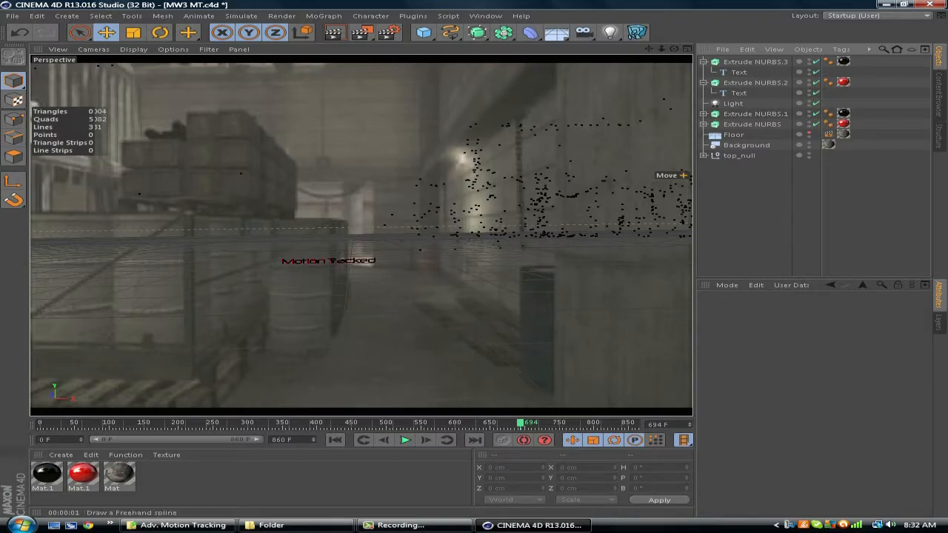
Step: Add a cube and move it in the Front view to about X 812 and Y 106 cm
left_click(423, 32)
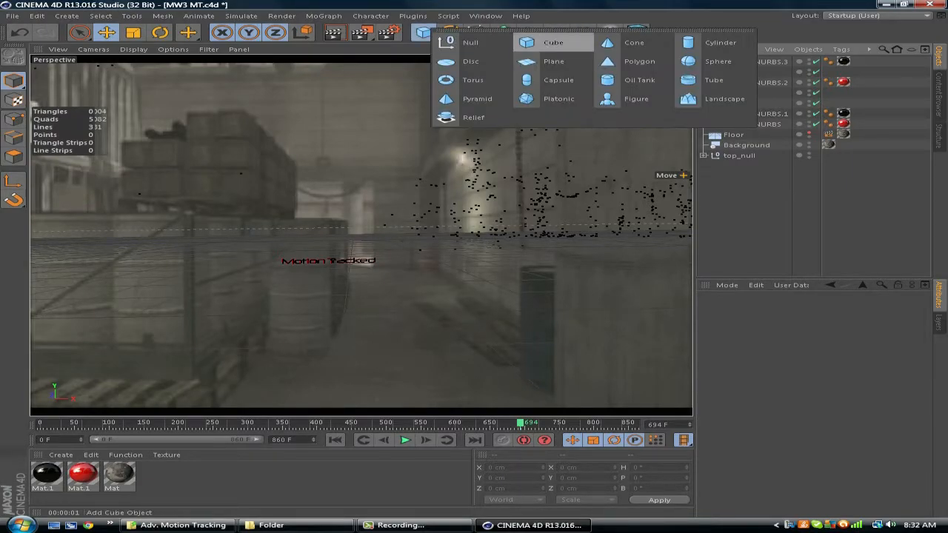
left_click(548, 42)
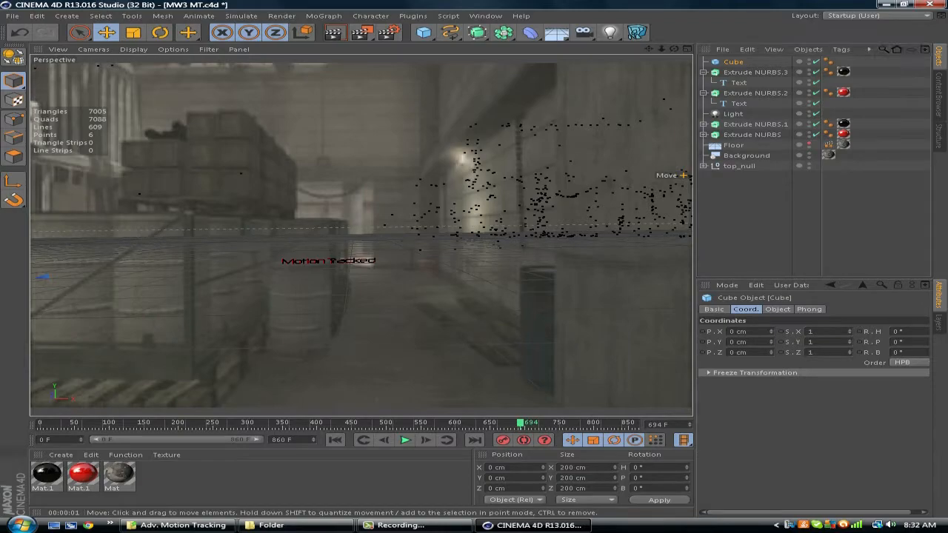
middle_click(229, 277)
left_click_drag(563, 334, 654, 334)
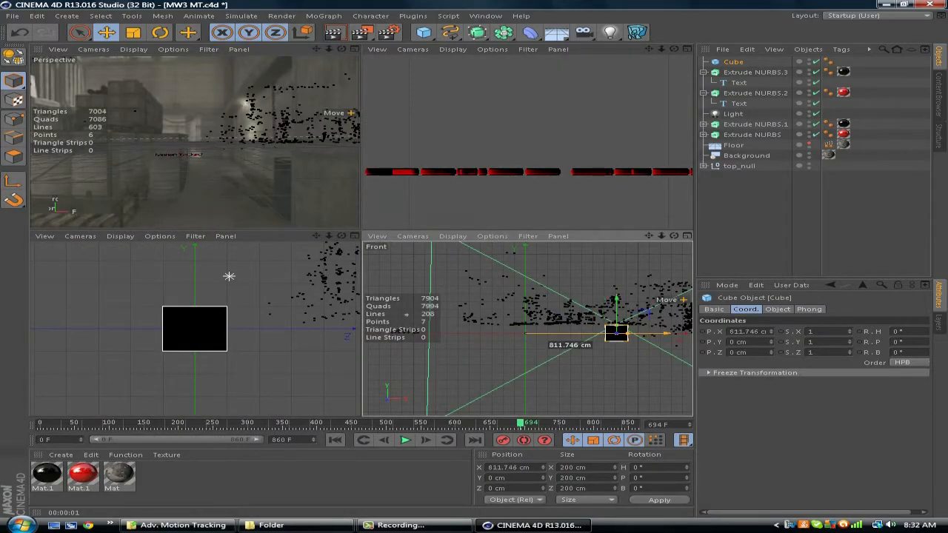
left_click_drag(617, 302, 616, 292)
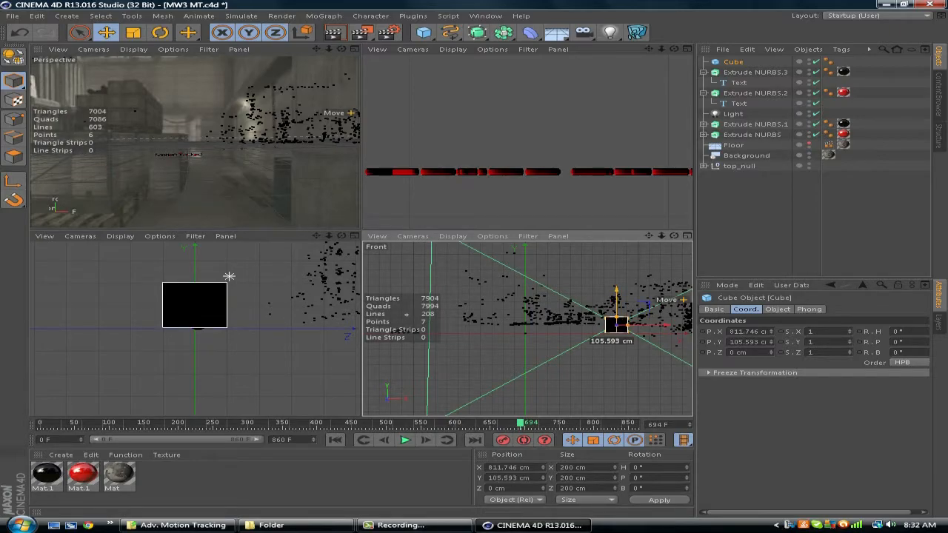
Step: In the Top view, move the cube along Z to about 613 cm, near the camera
middle_click(418, 189)
scroll(418, 264, "down", 5)
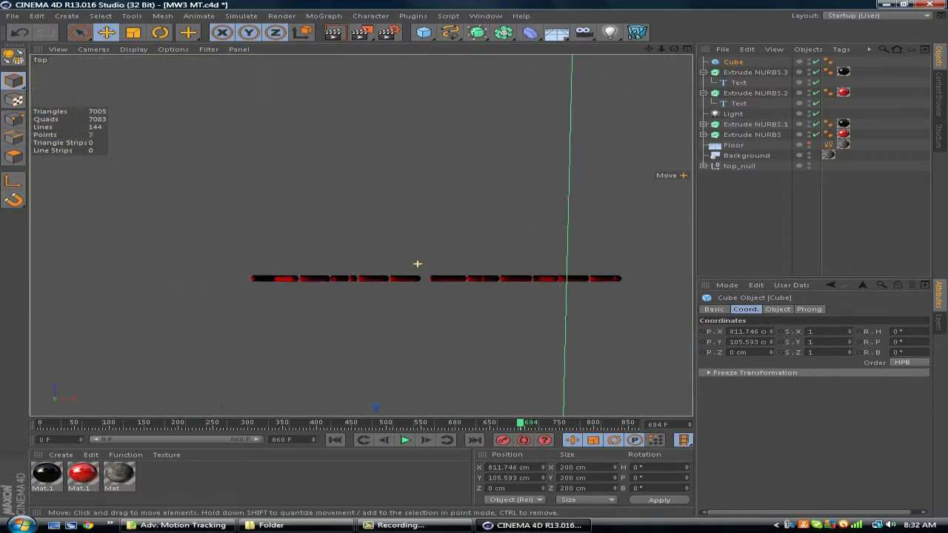
scroll(416, 270, "down", 10)
scroll(459, 285, "down", 6)
middle_click_drag(459, 286, 367, 183, "alt")
left_click_drag(372, 289, 372, 209)
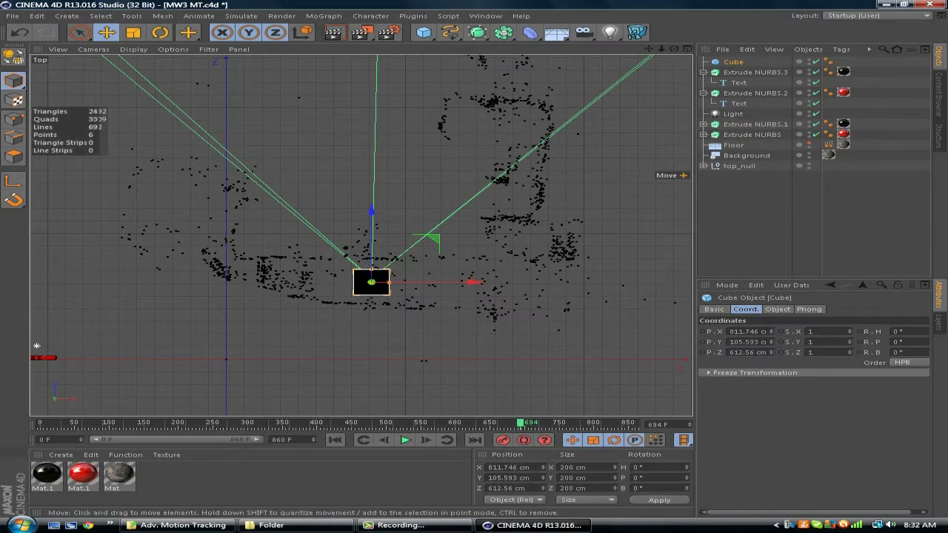
Step: Set the cube's size to 50 cm in X, Y and Z
middle_click(372, 209)
middle_click(296, 170)
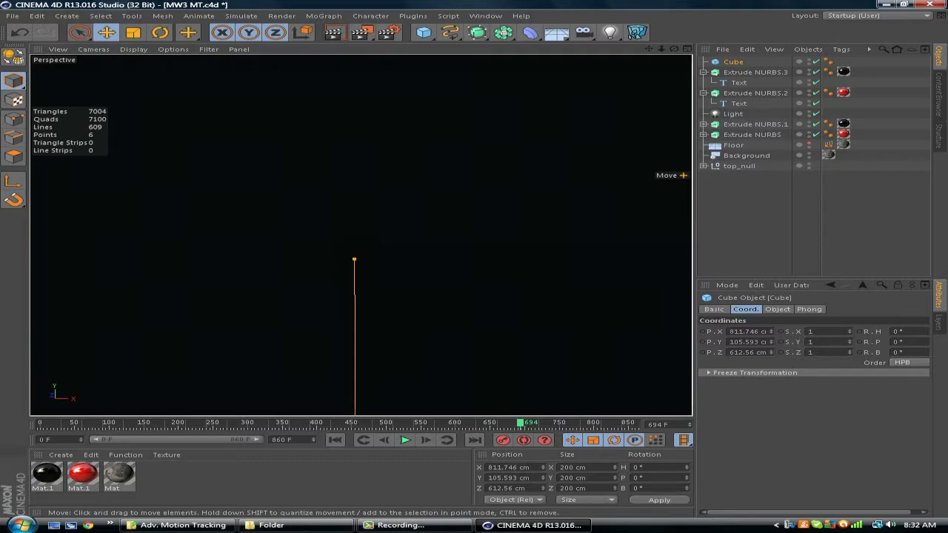
left_click(778, 310)
double_click(752, 332)
type("50")
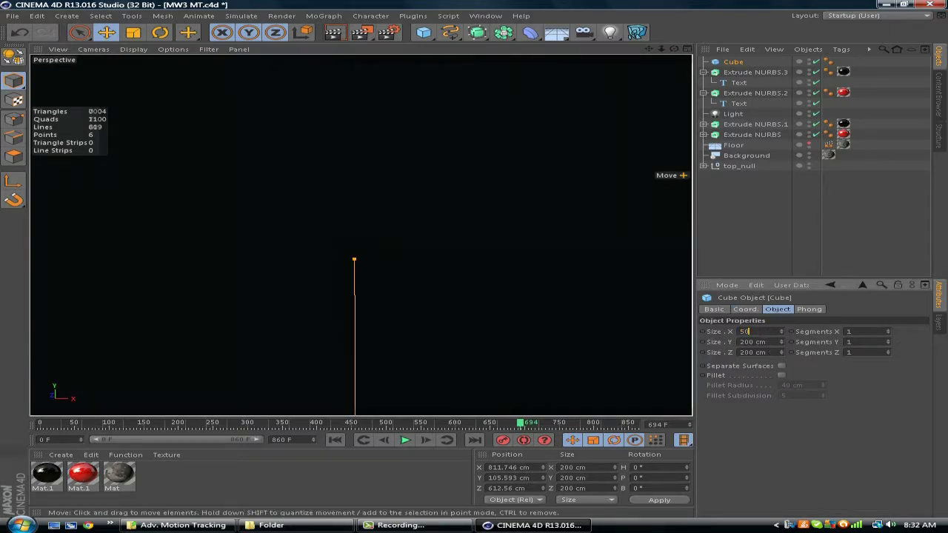
key("Tab")
type("50")
key("Tab")
type("50")
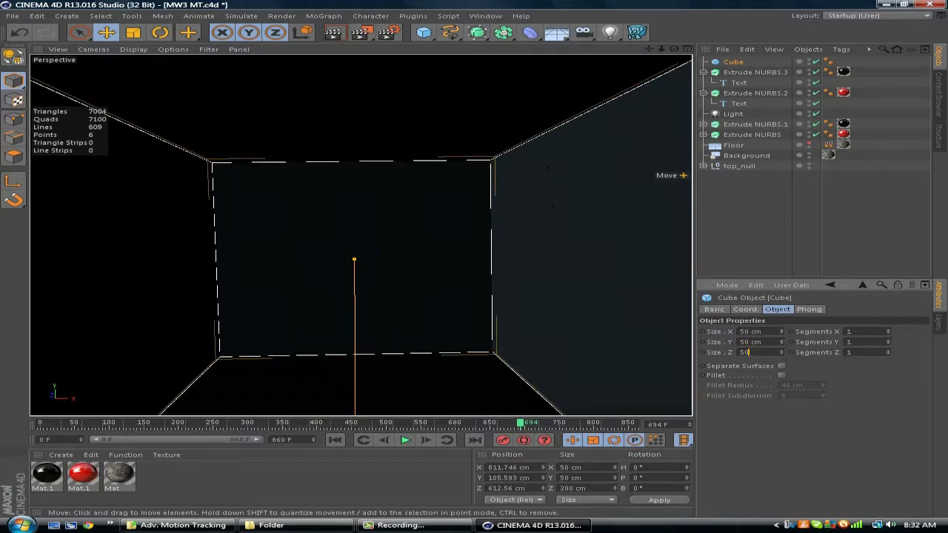
key("Return")
Step: Move the cube along Z to about 774 cm in the Top view and along X to about 750 cm in the Perspective view
middle_click(229, 276)
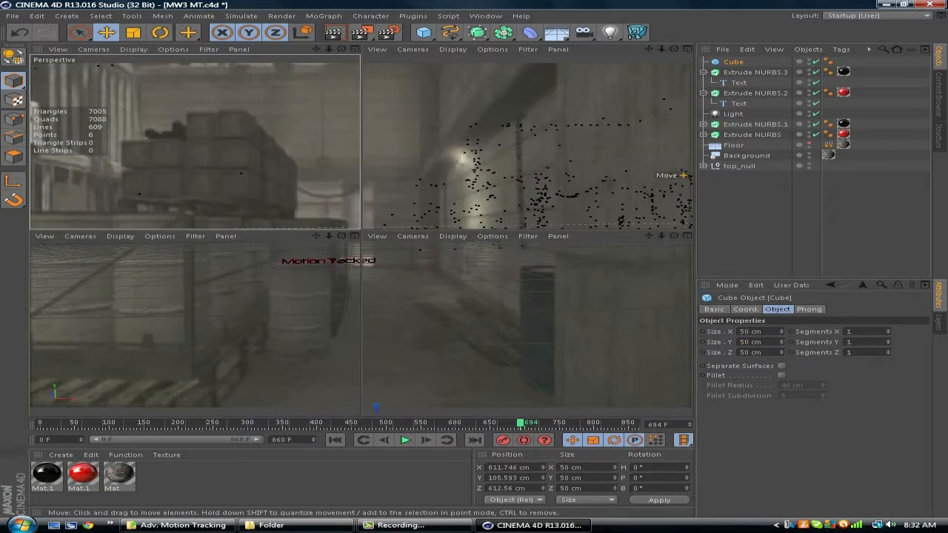
key("F2")
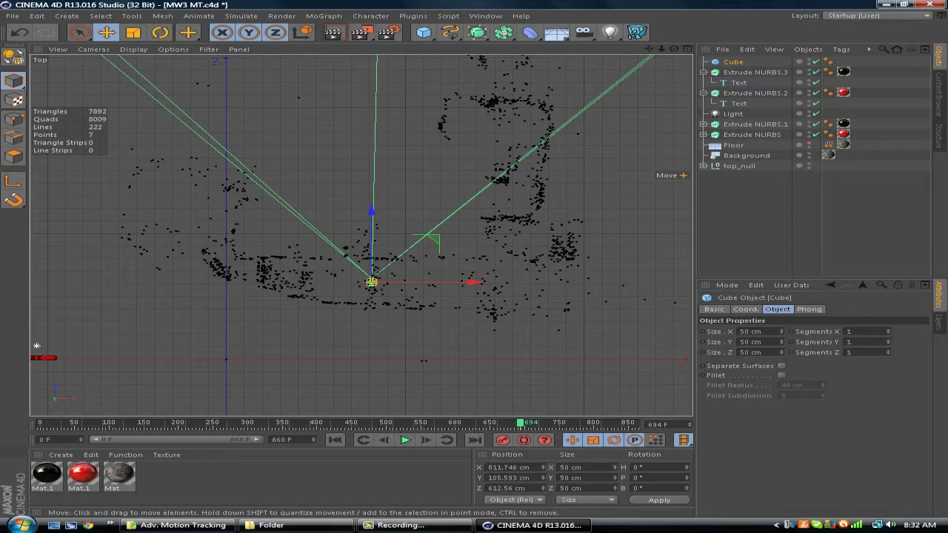
left_click_drag(372, 211, 372, 192)
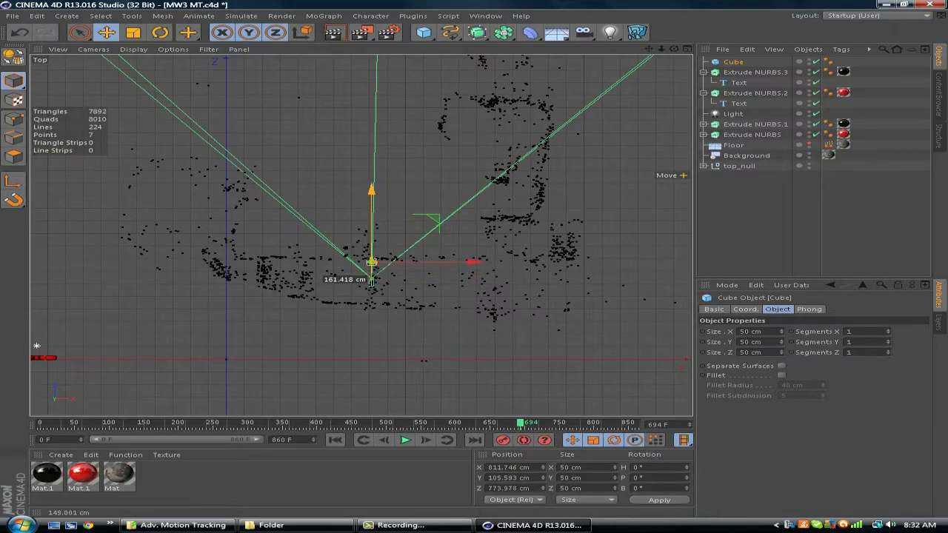
middle_click(365, 194)
key("F1")
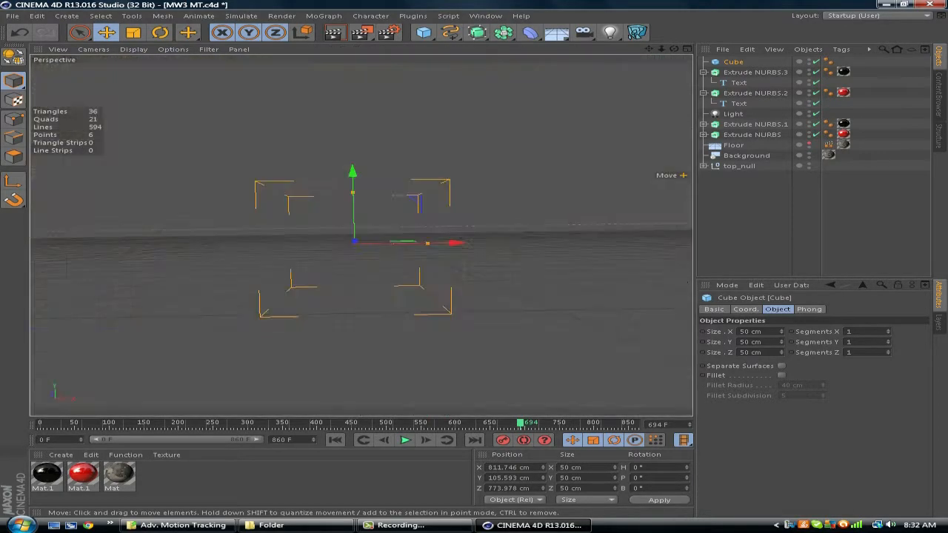
left_click_drag(454, 242, 270, 245)
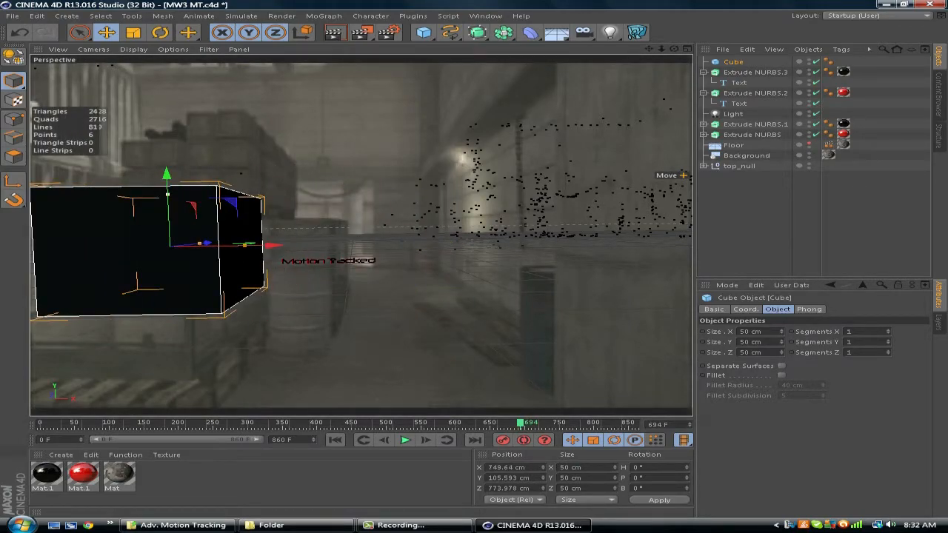
Step: Stretch the cube to about 149 cm in X and 185 cm in Y, and move it along X to about 717 cm
left_click_drag(167, 194, 163, 120)
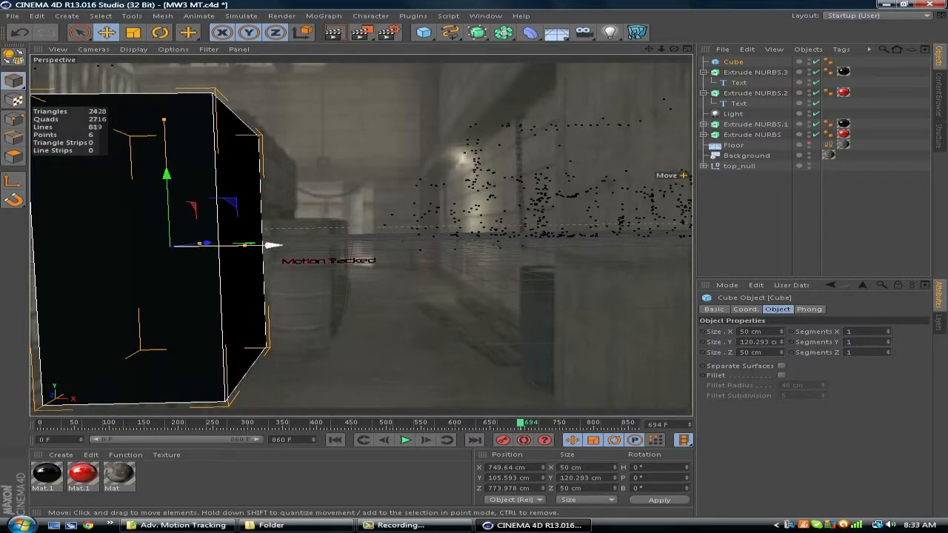
left_click_drag(244, 244, 339, 245)
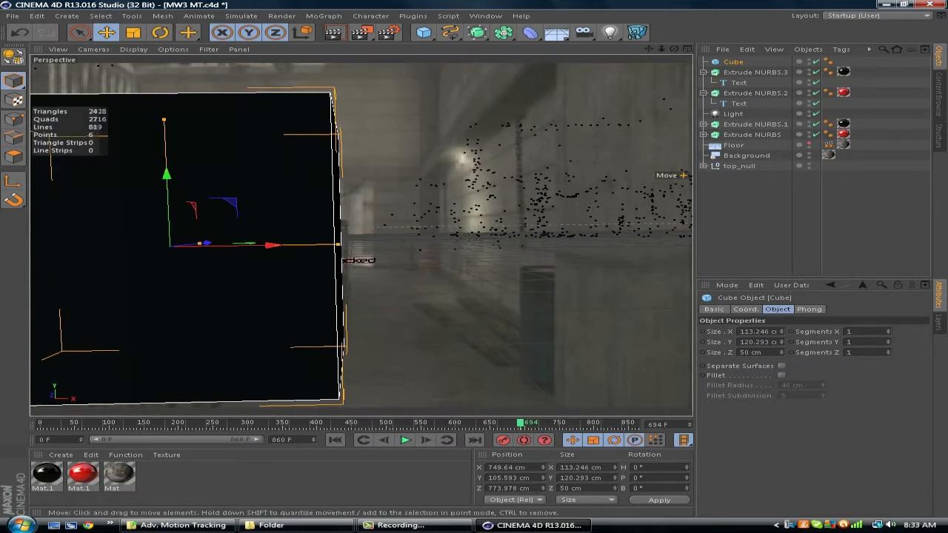
left_click_drag(520, 423, 488, 423)
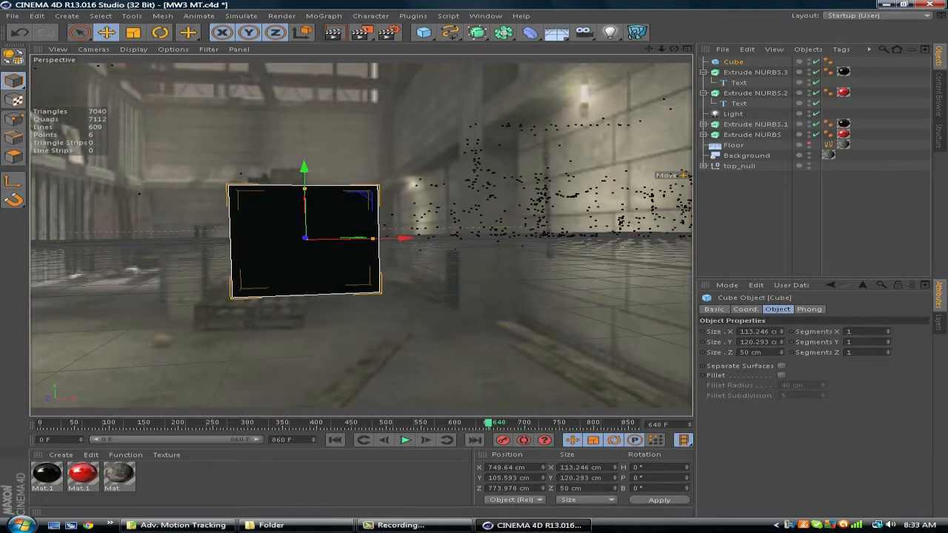
left_click_drag(404, 238, 368, 239)
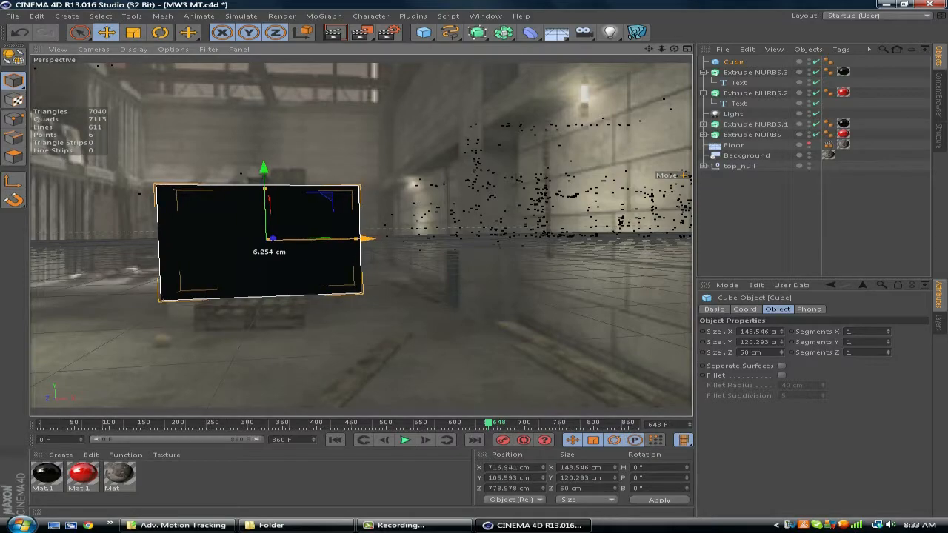
left_click_drag(265, 189, 263, 160)
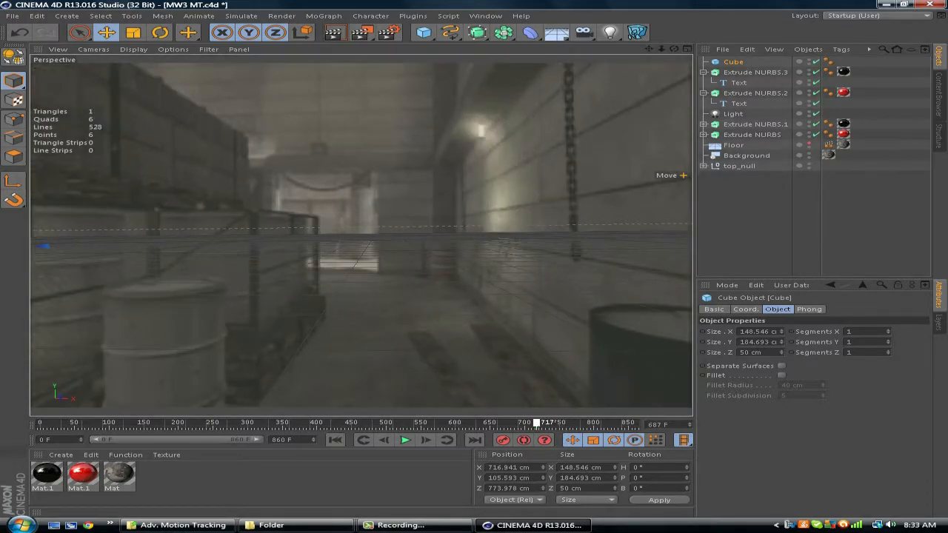
Step: Scrub the timeline between about frames 687 and 789 to check how the cube fits the tracked footage
left_click_drag(535, 423, 516, 423)
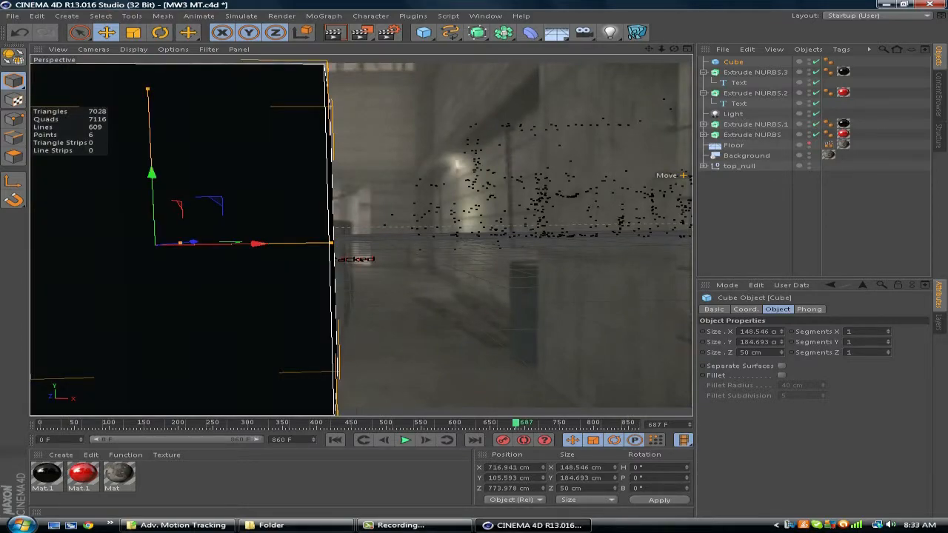
left_click_drag(517, 423, 530, 423)
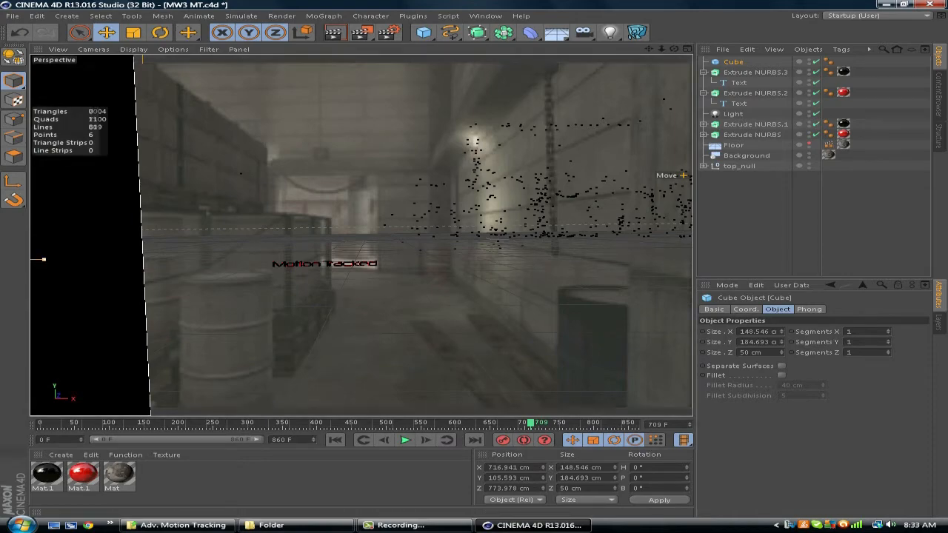
mouse_move(44, 260)
left_mouse_down()
mouse_move(322, 257)
mouse_move(44, 259)
left_mouse_up()
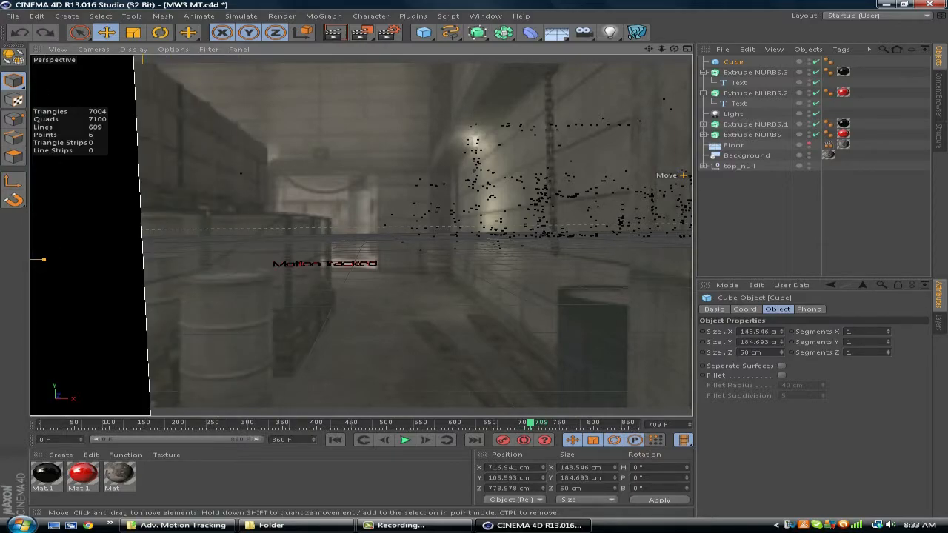
left_click_drag(530, 423, 586, 423)
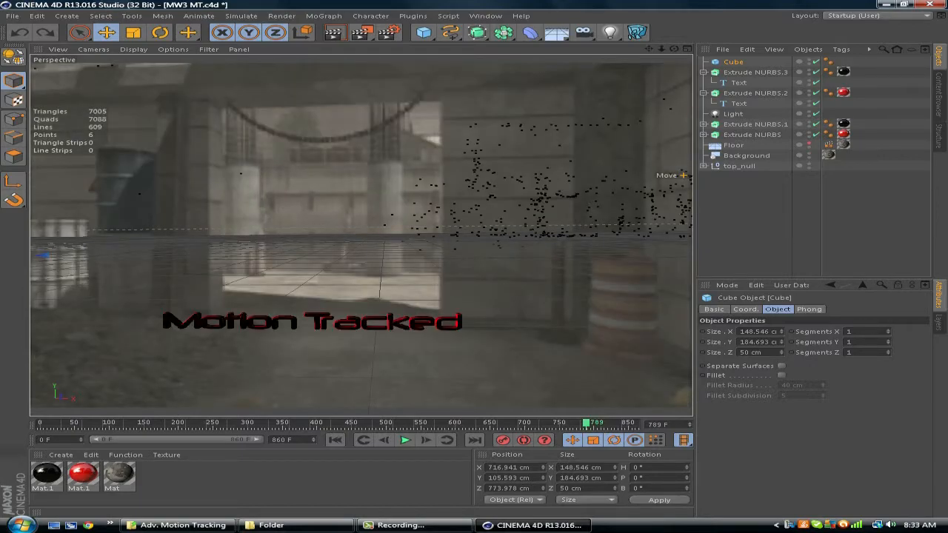
left_click_drag(586, 423, 563, 423)
Step: Try Z sizes of 100 and 200 cm for the cube, and settle on 300 cm
left_click(746, 310)
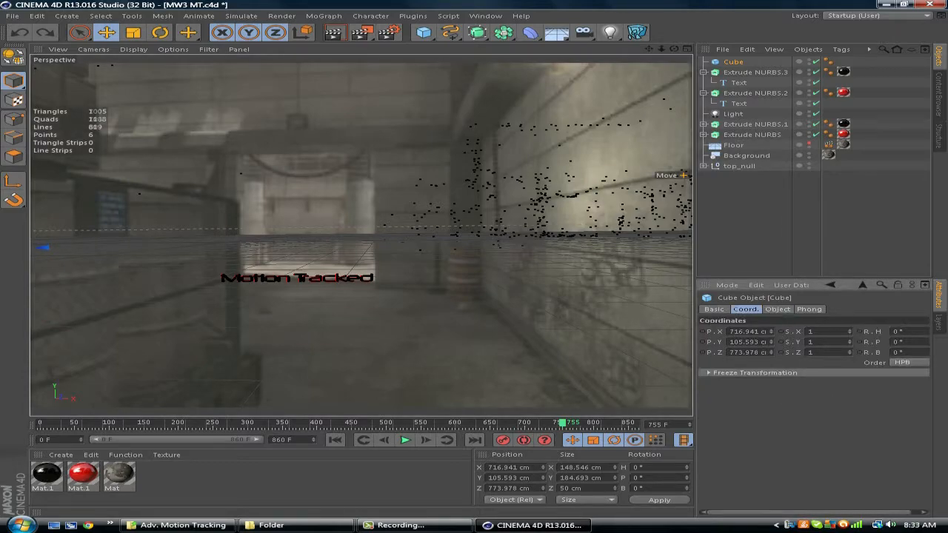
left_click(778, 310)
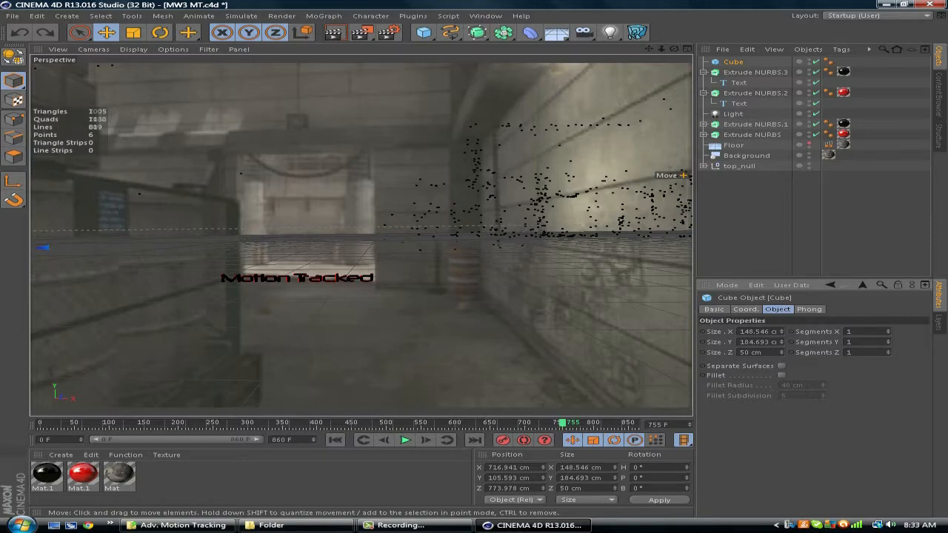
double_click(751, 352)
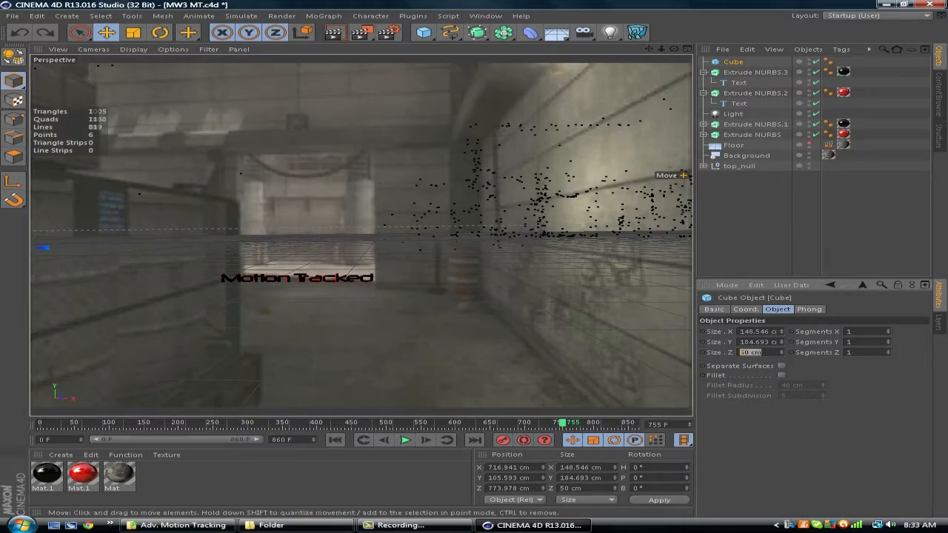
type("100")
key("Return")
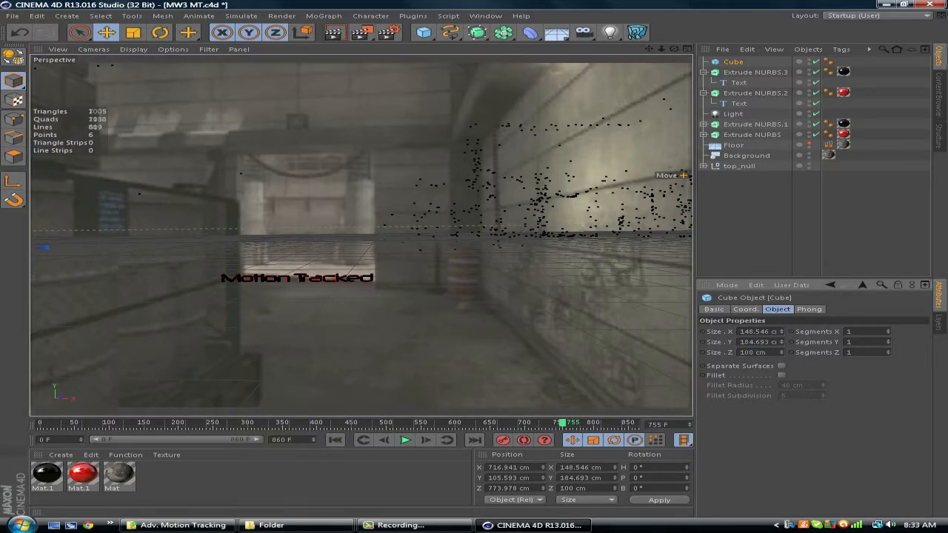
double_click(752, 353)
type("200")
key("Return")
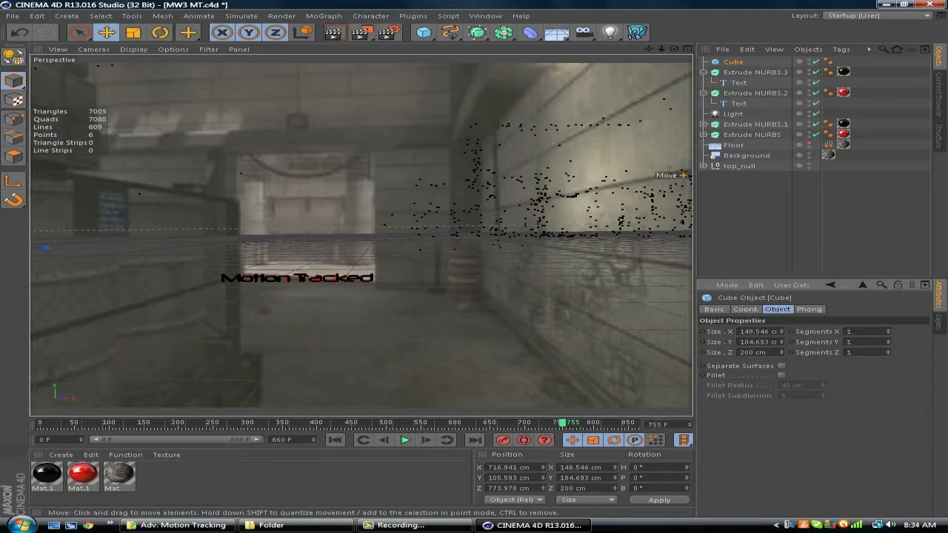
left_click_drag(769, 353, 740, 352)
type("300")
key("Return")
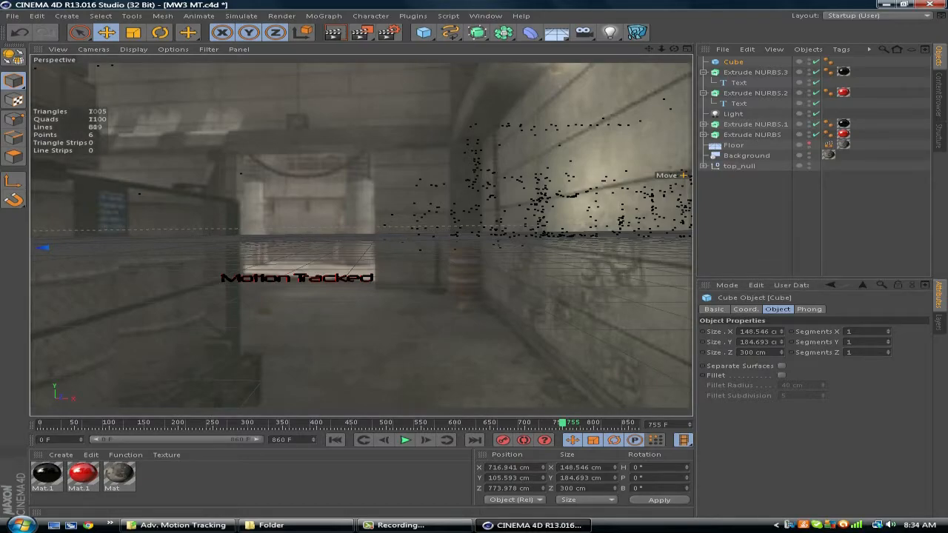
Step: At frame 627, move the cube along Z to about 883 cm and check its fit at frame 749
left_click_drag(562, 423, 474, 423)
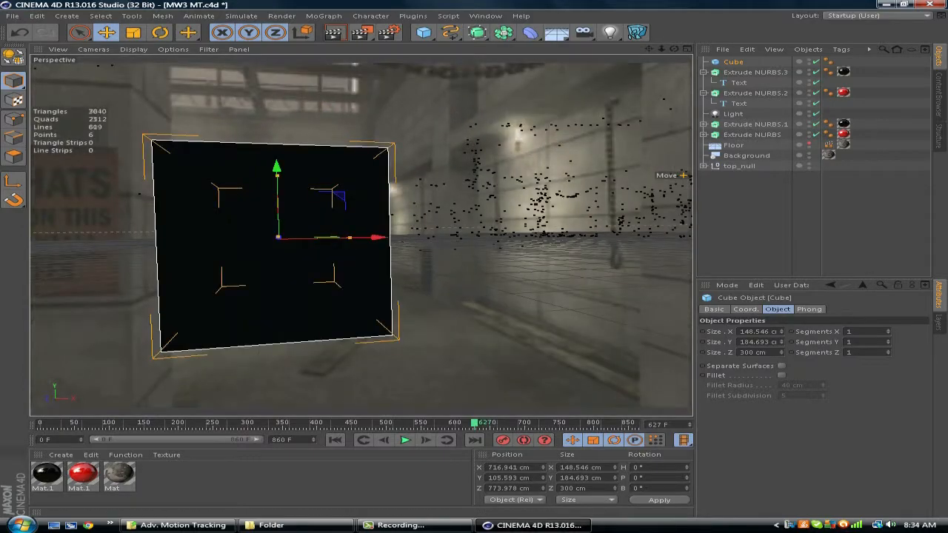
left_click(107, 33)
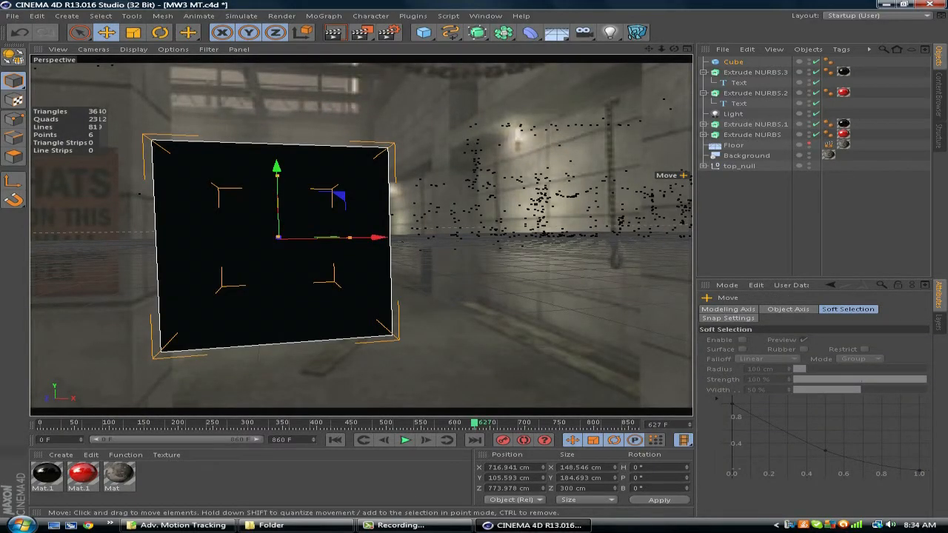
left_click_drag(279, 237, 278, 236)
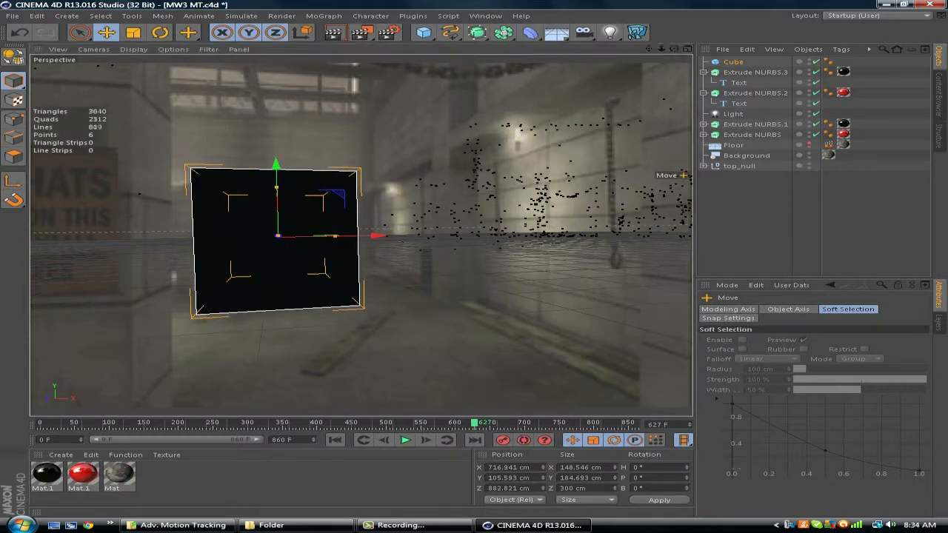
left_click_drag(474, 423, 473, 423)
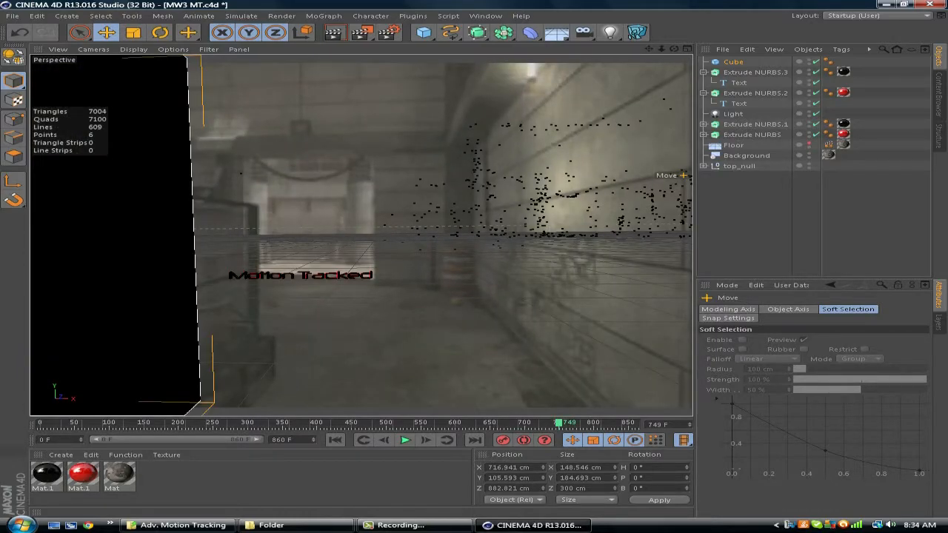
Step: Set the cube's Z size to 400 cm, shift its Z position to about 922 cm and check it at frame 641
left_click(733, 62)
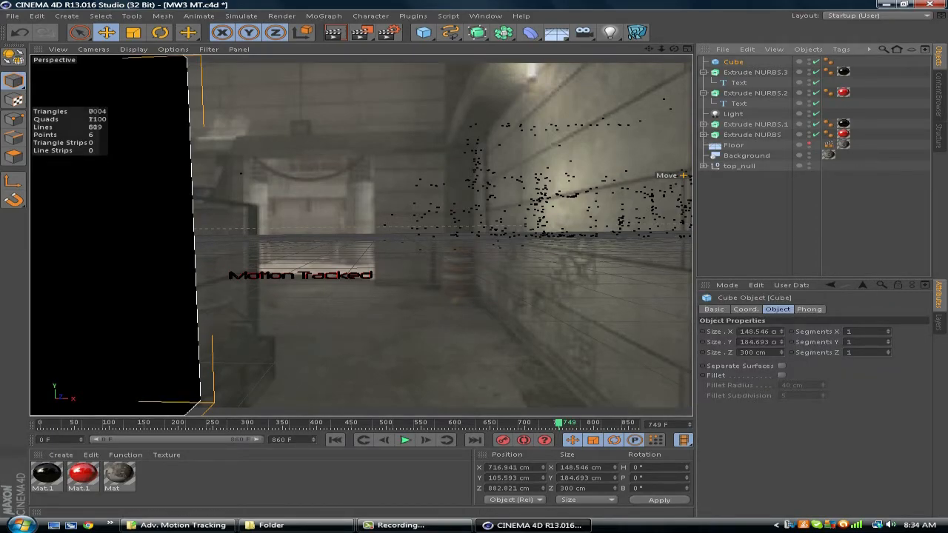
type("400")
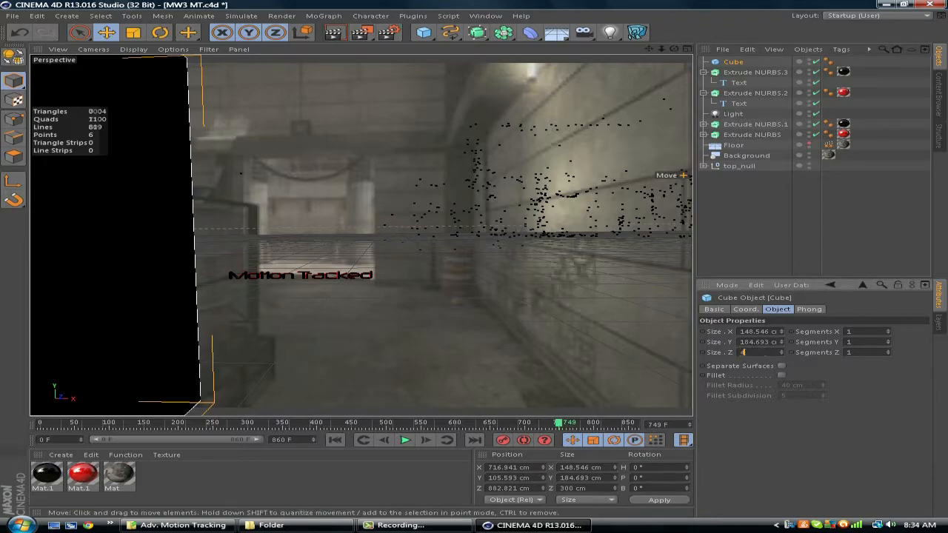
key("Return")
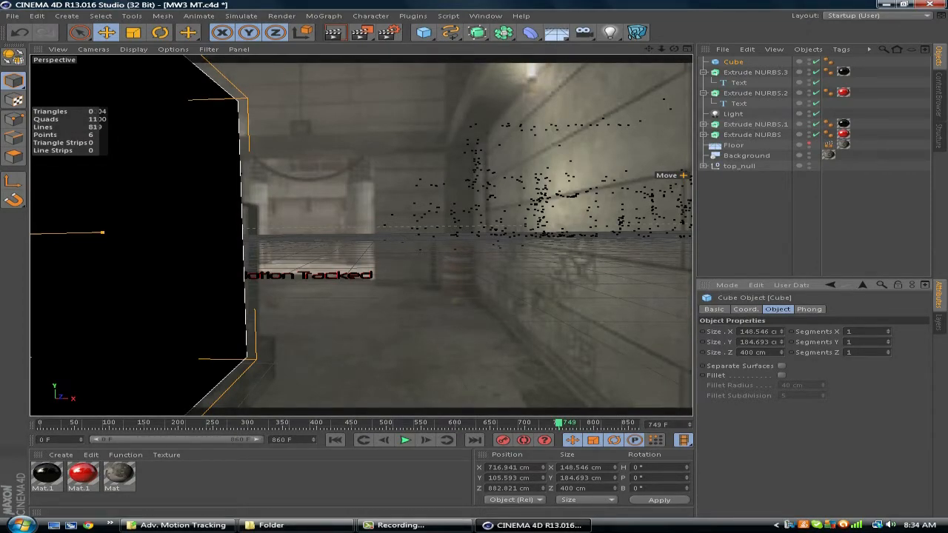
left_click(746, 309)
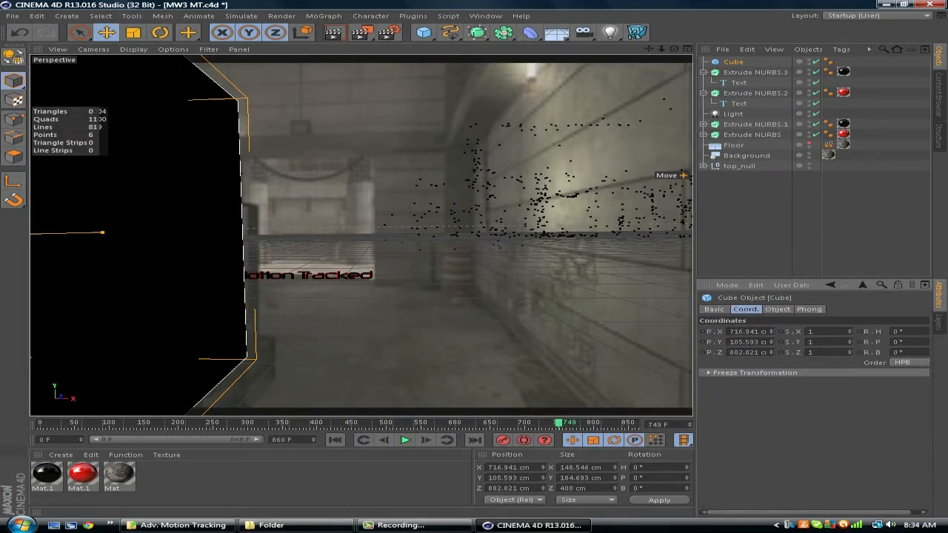
left_click_drag(771, 353, 771, 338)
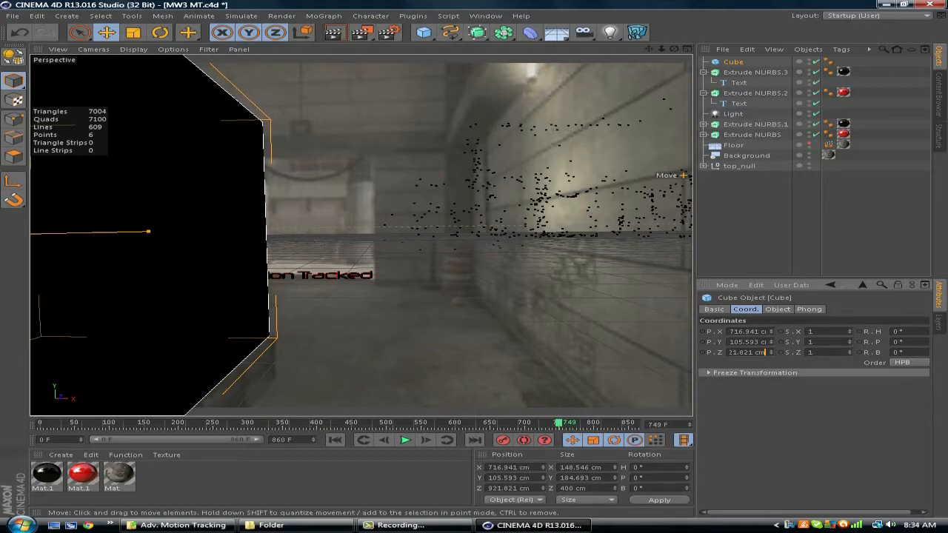
left_click_drag(560, 423, 483, 423)
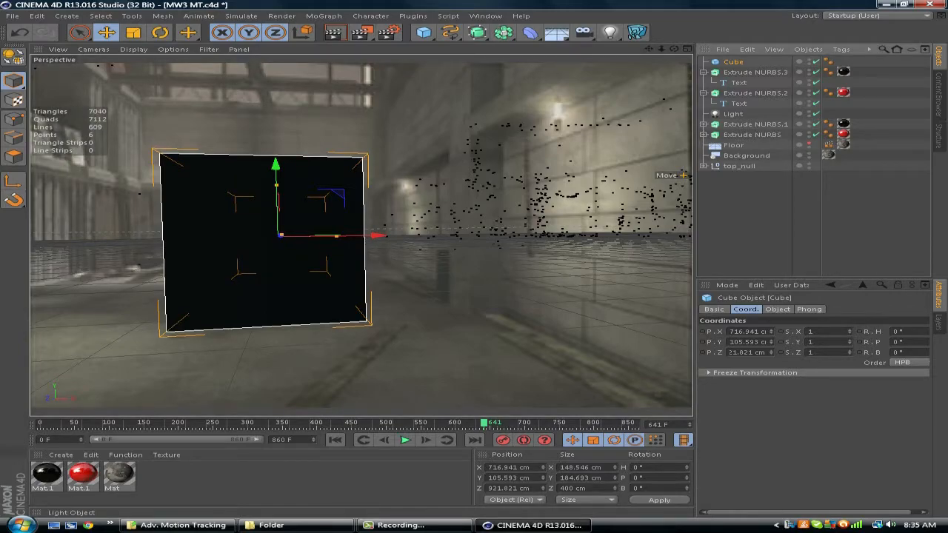
Step: Collapse the Extrude NURBS.2 and Extrude NURBS.3 hierarchies and open the settings of the Floor's Compositing tag
left_click(704, 93)
left_click(703, 73)
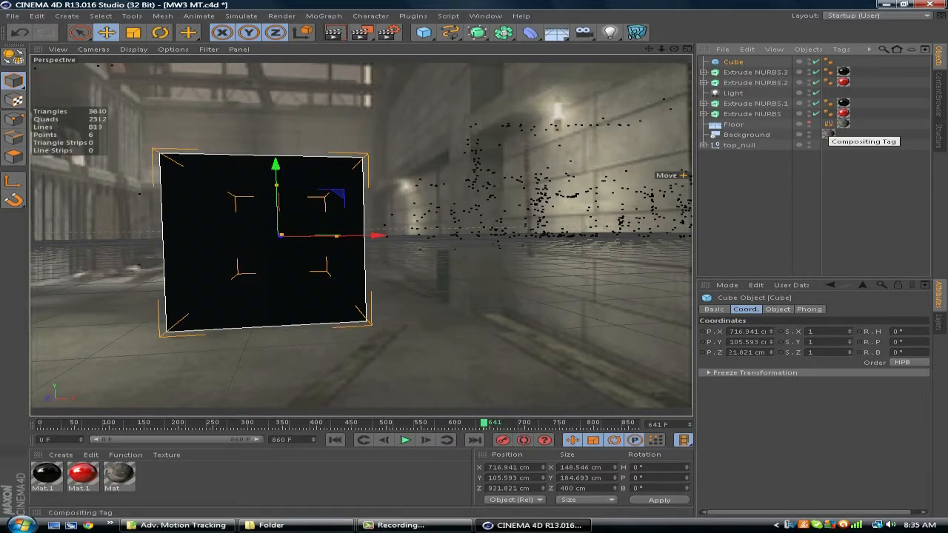
left_click(828, 124)
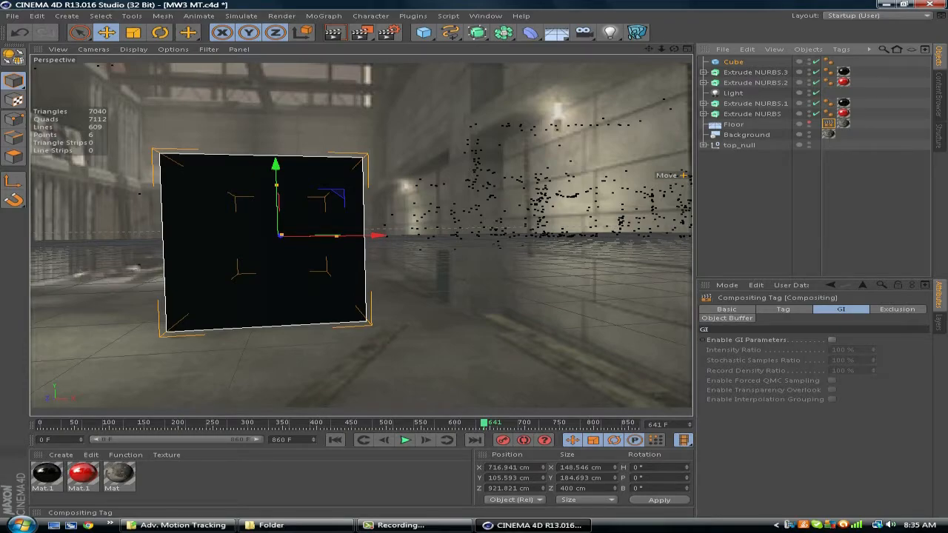
Step: Copy the Floor's Compositing tag onto the Cube, test-render the view and select the Cube
left_click_drag(828, 125, 844, 62, "ctrl")
left_click(334, 33)
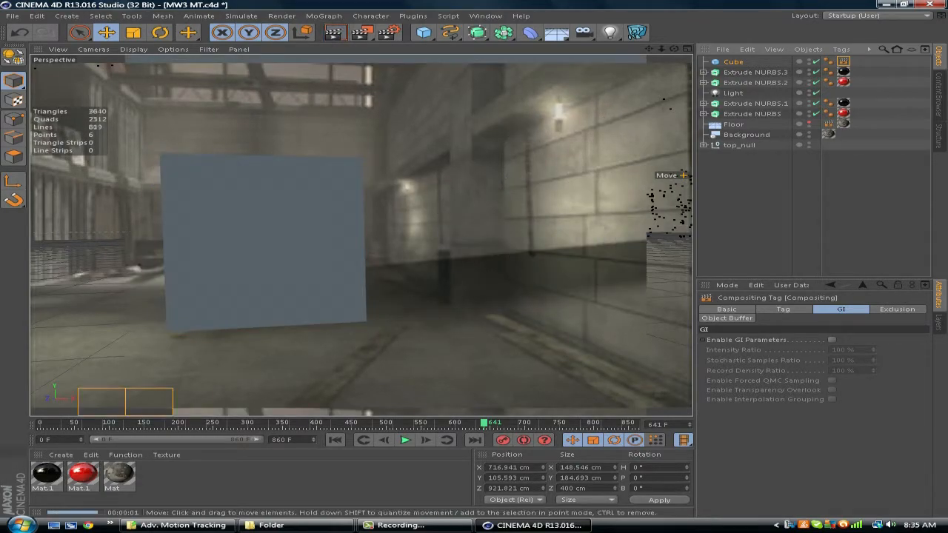
left_click(733, 62)
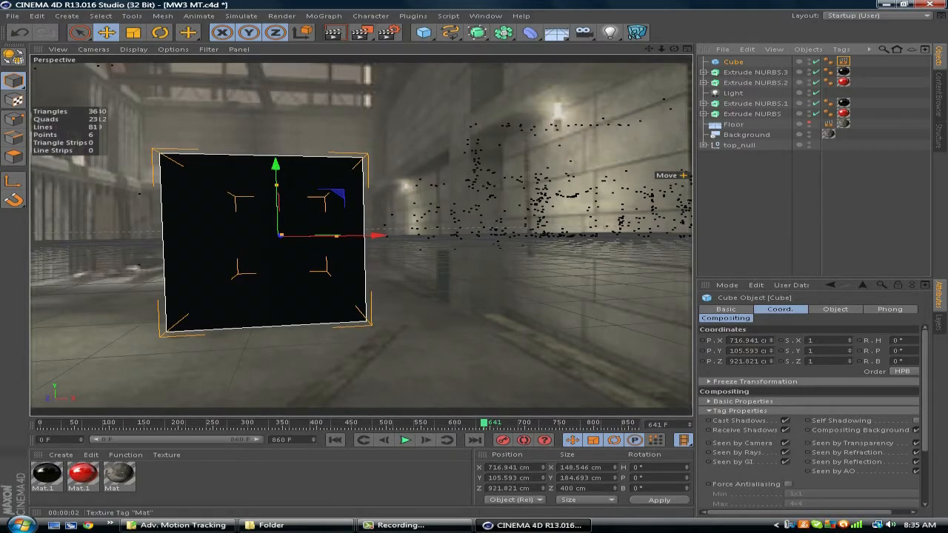
Step: Copy the Floor's frontally projected Mat texture tag onto the Cube and test-render the view at frame 641
left_click(843, 123)
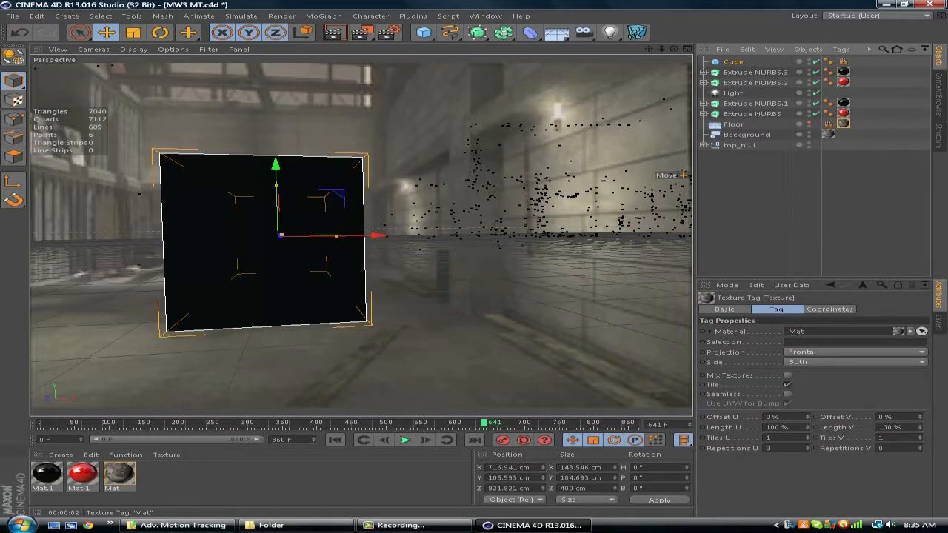
left_click_drag(844, 124, 858, 62, "ctrl")
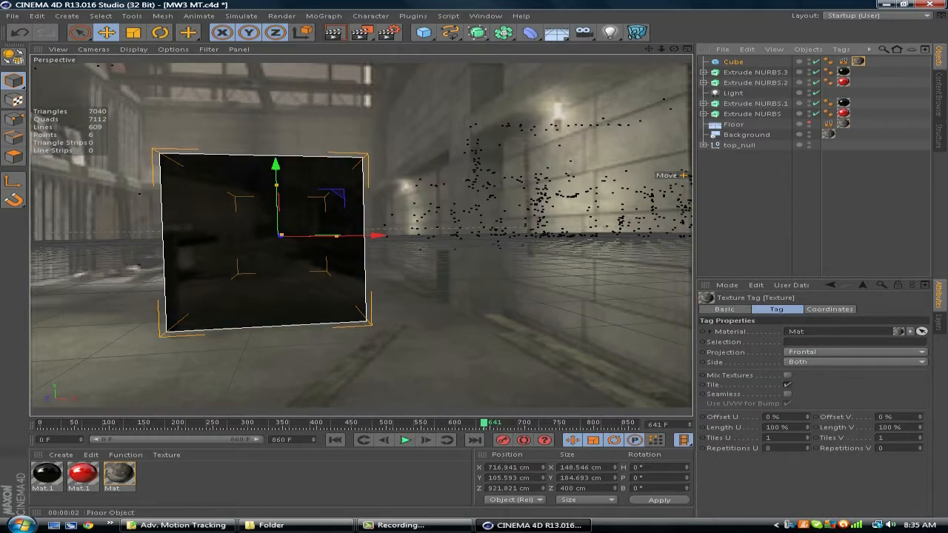
left_click(335, 31)
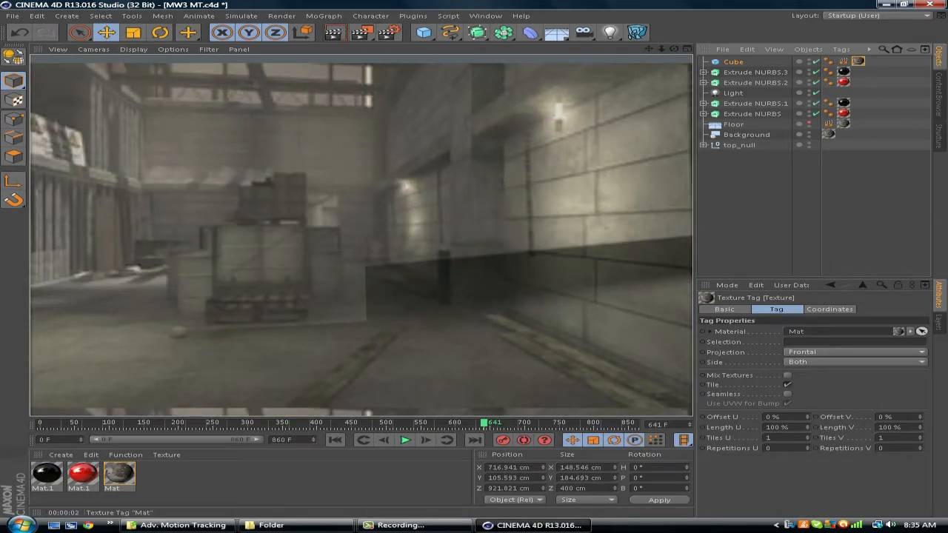
left_click(858, 62)
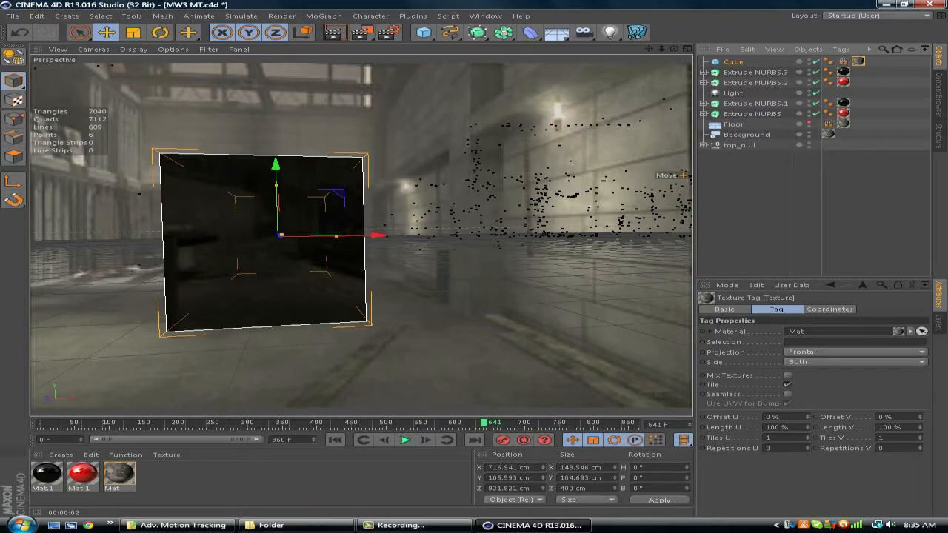
Step: Turn off Cast Shadows and Receive Shadows in the Cube's Compositing tag, test-render the view and deselect everything
left_click(843, 62)
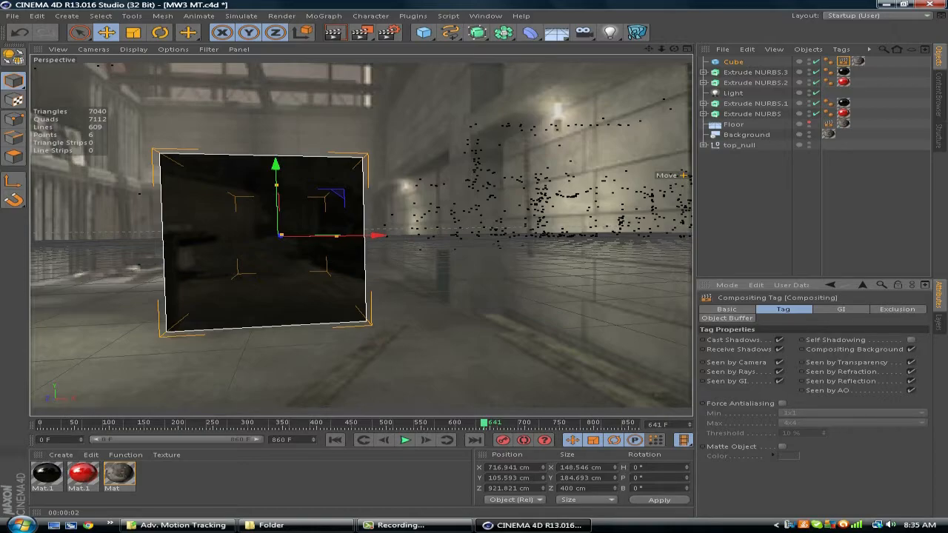
left_click(779, 349)
left_click(779, 339)
left_click(334, 32)
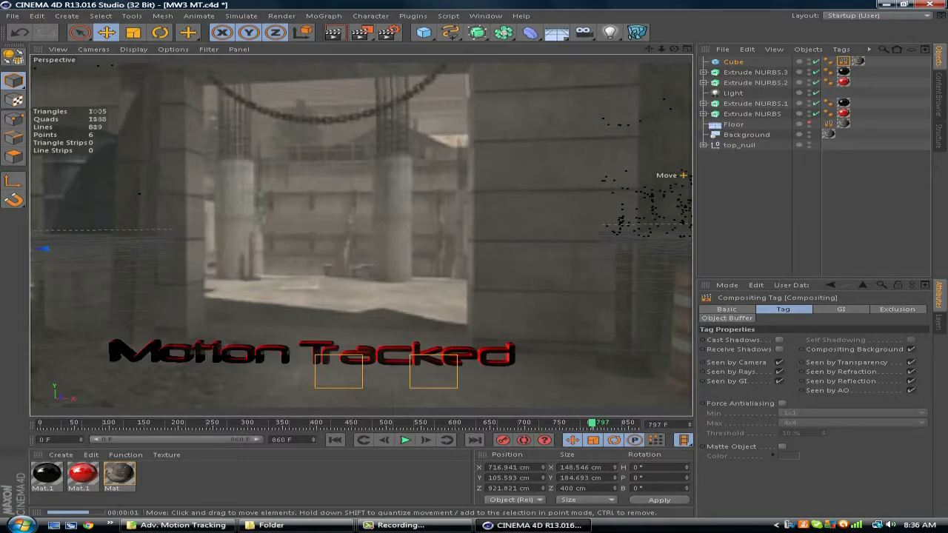
left_click(786, 211)
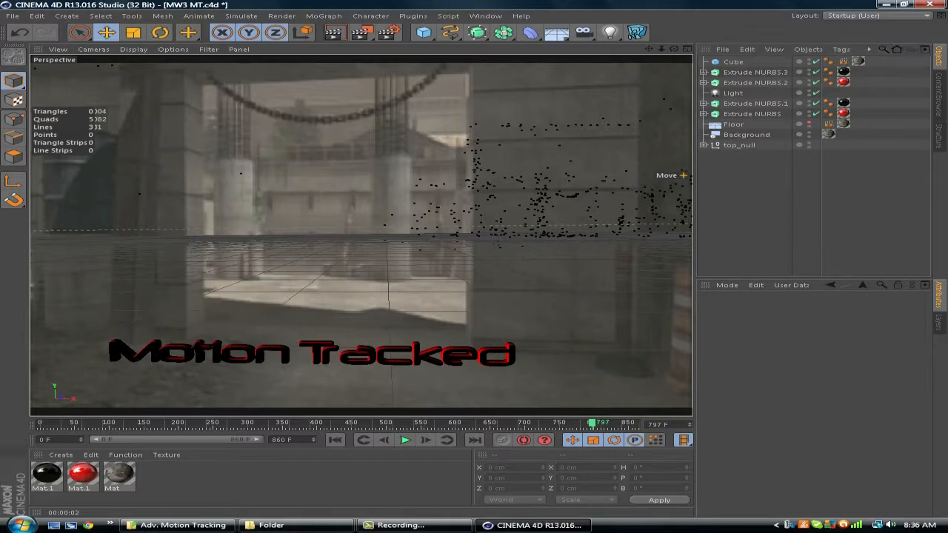
Step: Go to frame 549 and set the render output's frame range to All Frames
left_click_drag(592, 423, 419, 423)
left_click(388, 32)
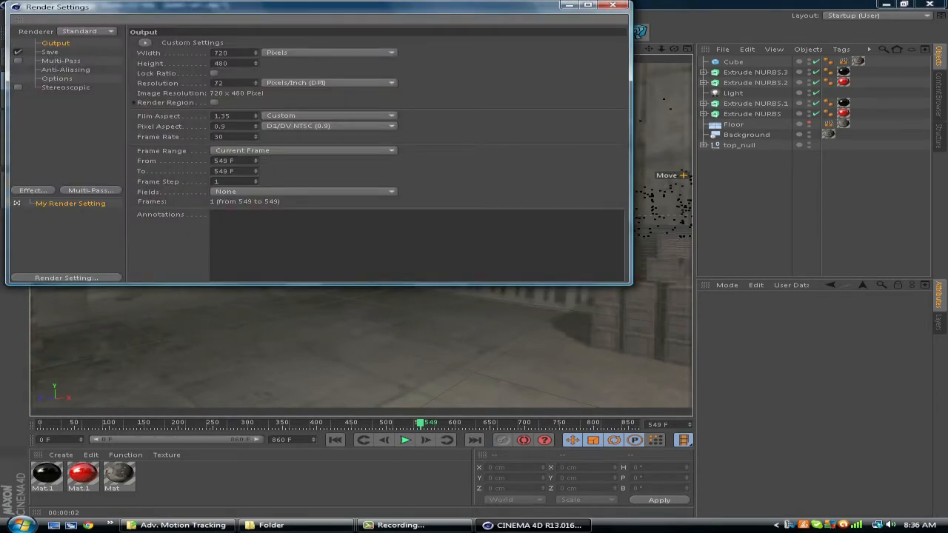
left_click(304, 150)
left_click(235, 182)
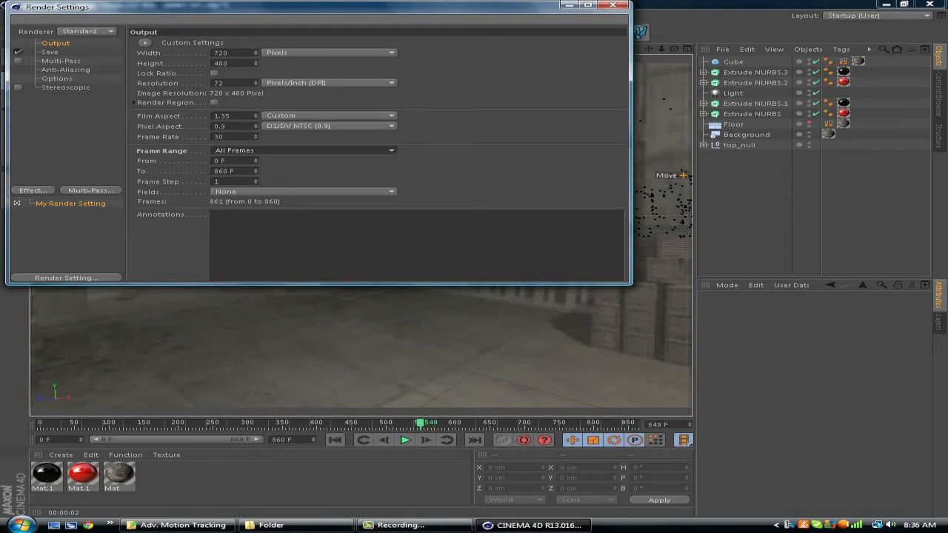
Step: Set the render to save on the Desktop as MW3 MT in AVI Movie format and close the render settings
left_click(49, 52)
left_click(607, 62)
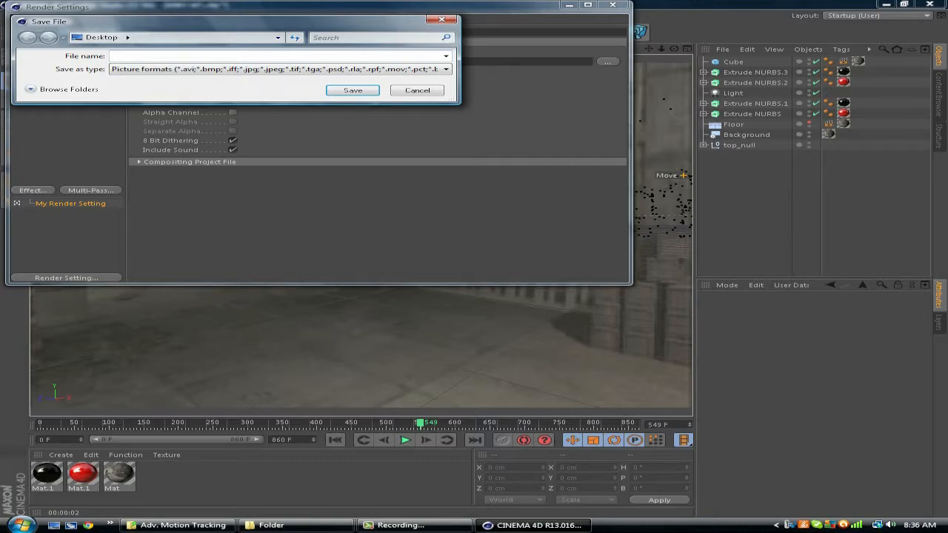
type("MW")
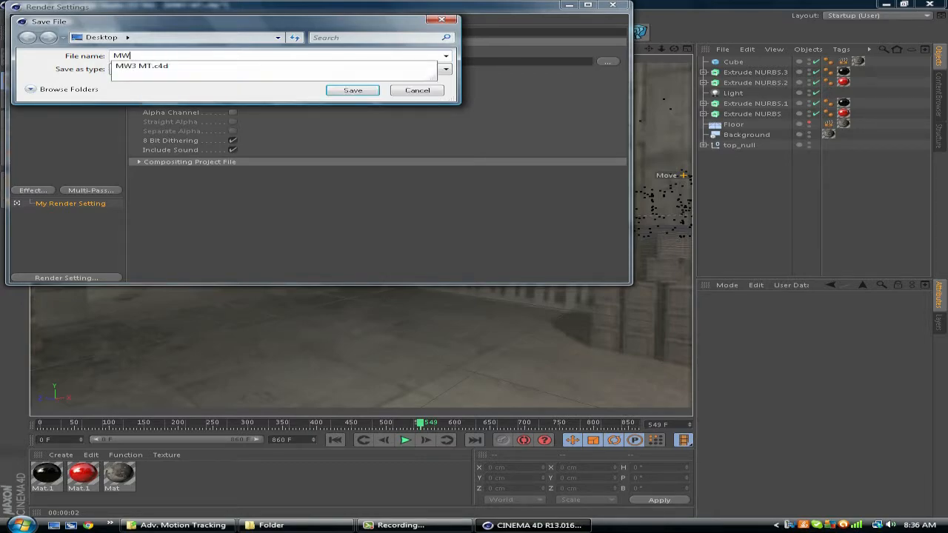
type("3 MT")
key("Return")
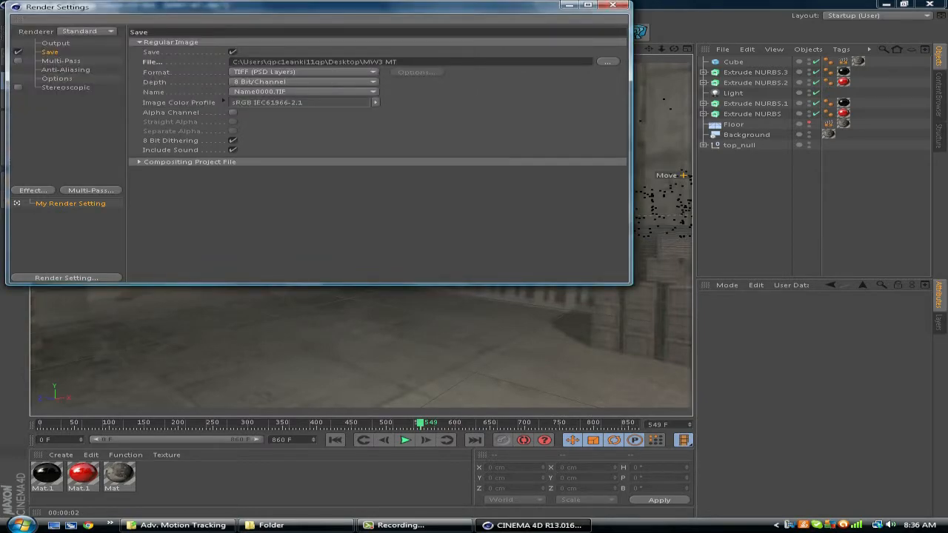
left_click(304, 72)
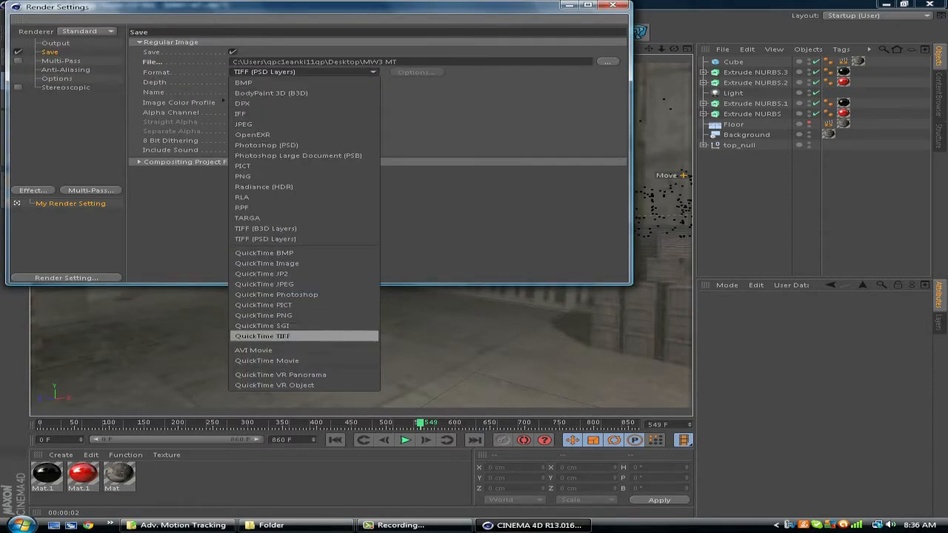
left_click(304, 349)
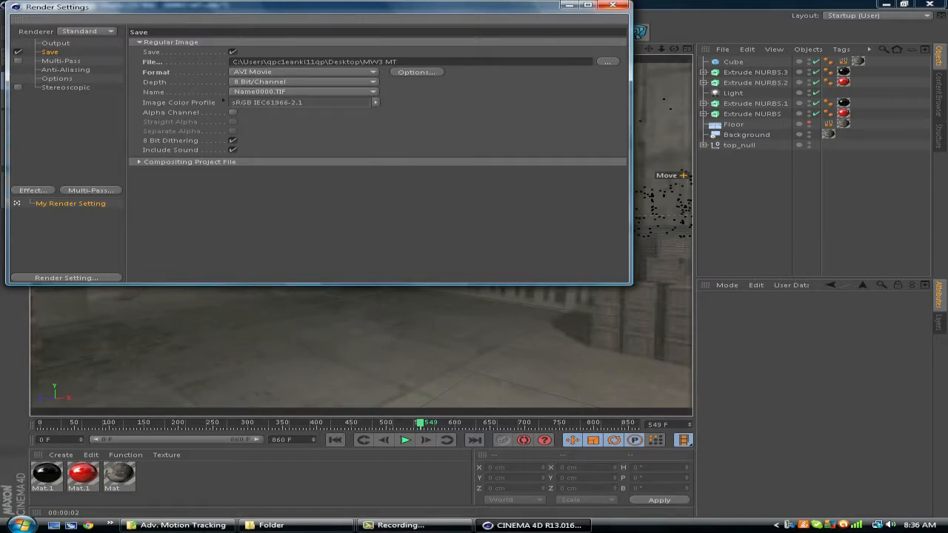
left_click(613, 5)
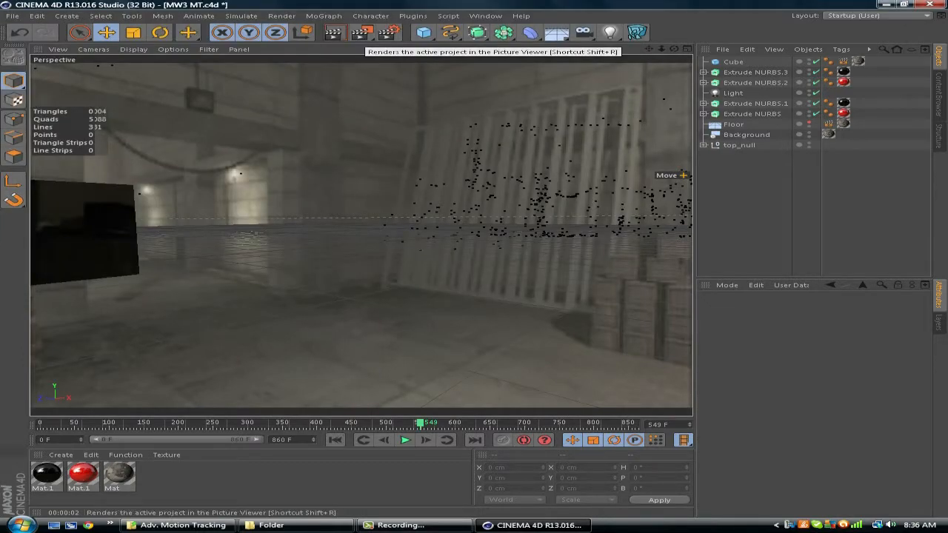
Step: Render the full animation in the Picture Viewer, scrub through the rendered frames to check the text, and close the viewer
left_click(361, 32)
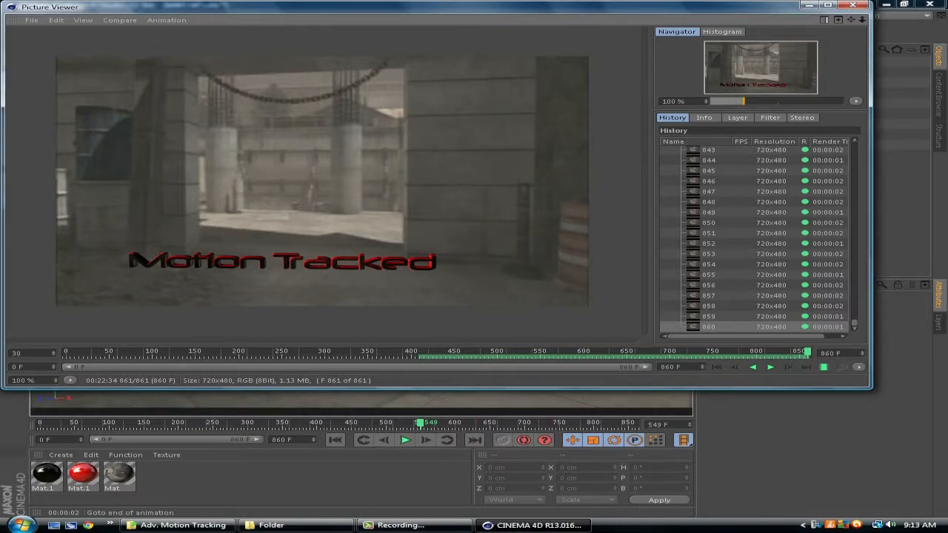
left_click_drag(807, 352, 719, 352)
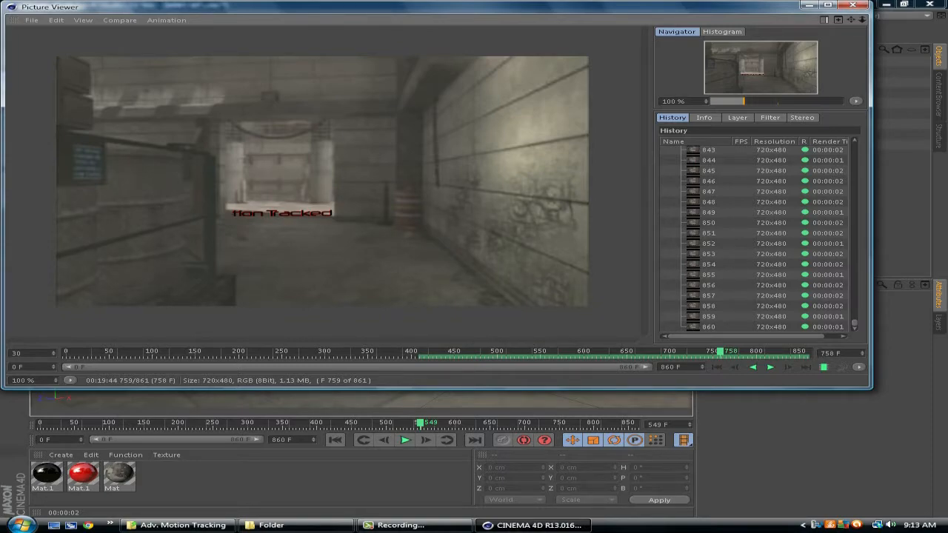
mouse_move(720, 352)
left_mouse_down()
mouse_move(665, 352)
mouse_move(760, 352)
mouse_move(648, 352)
left_mouse_up()
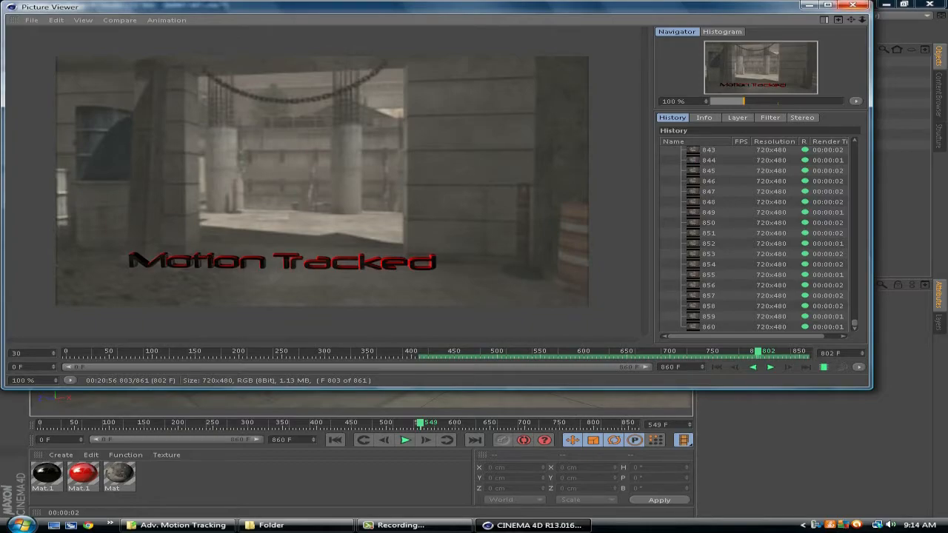
left_click(853, 6)
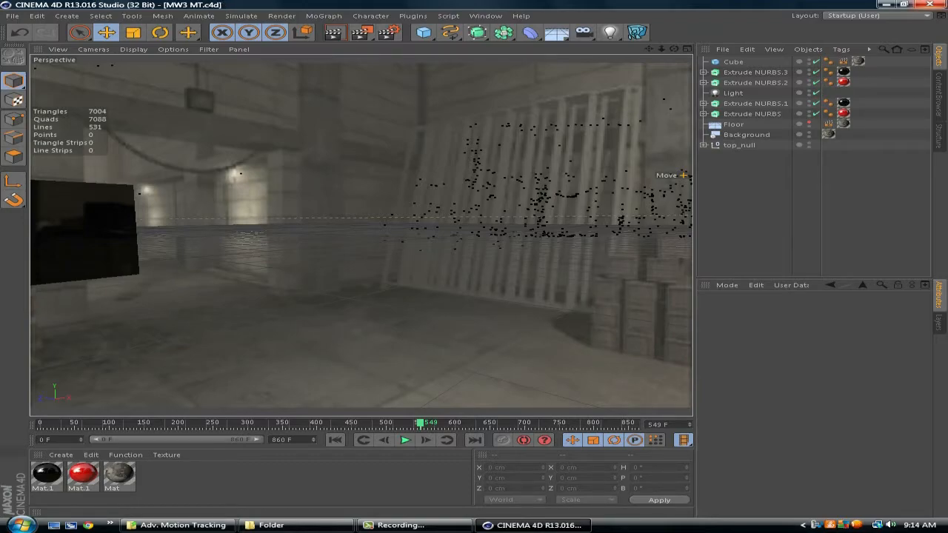
Step: Close Cinema 4D, minimize the Adv. Motion Tracking folder window and select the rendered MW3 MT video on the desktop
left_click(931, 4)
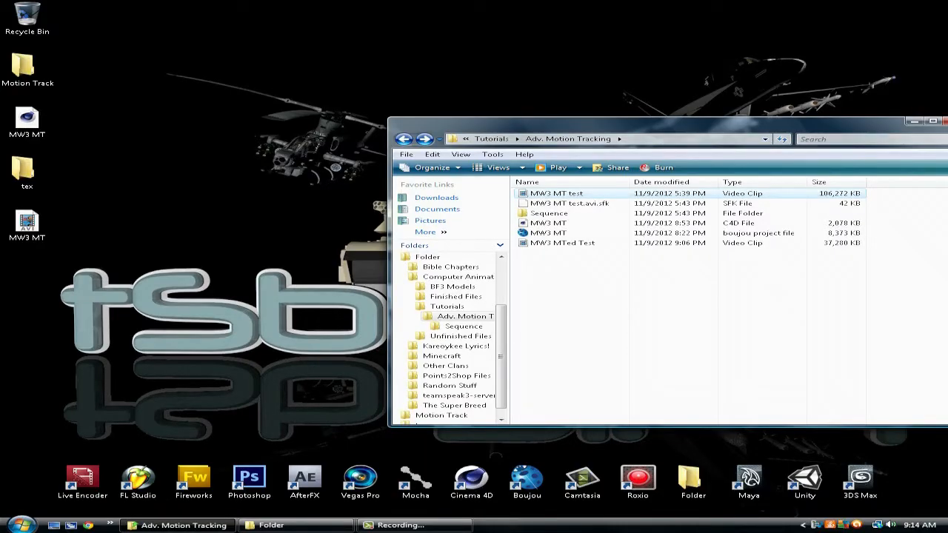
left_click_drag(667, 122, 522, 139)
left_click(771, 137)
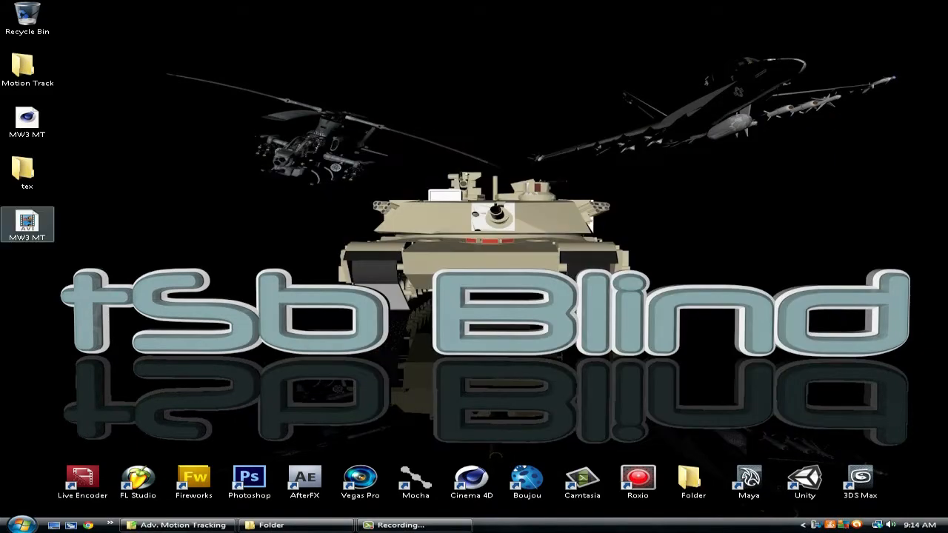
left_click(28, 222)
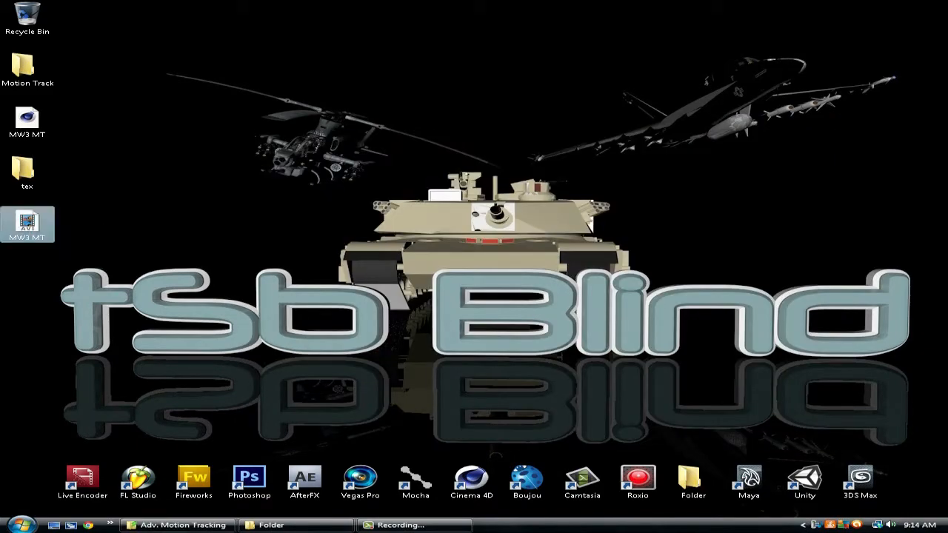